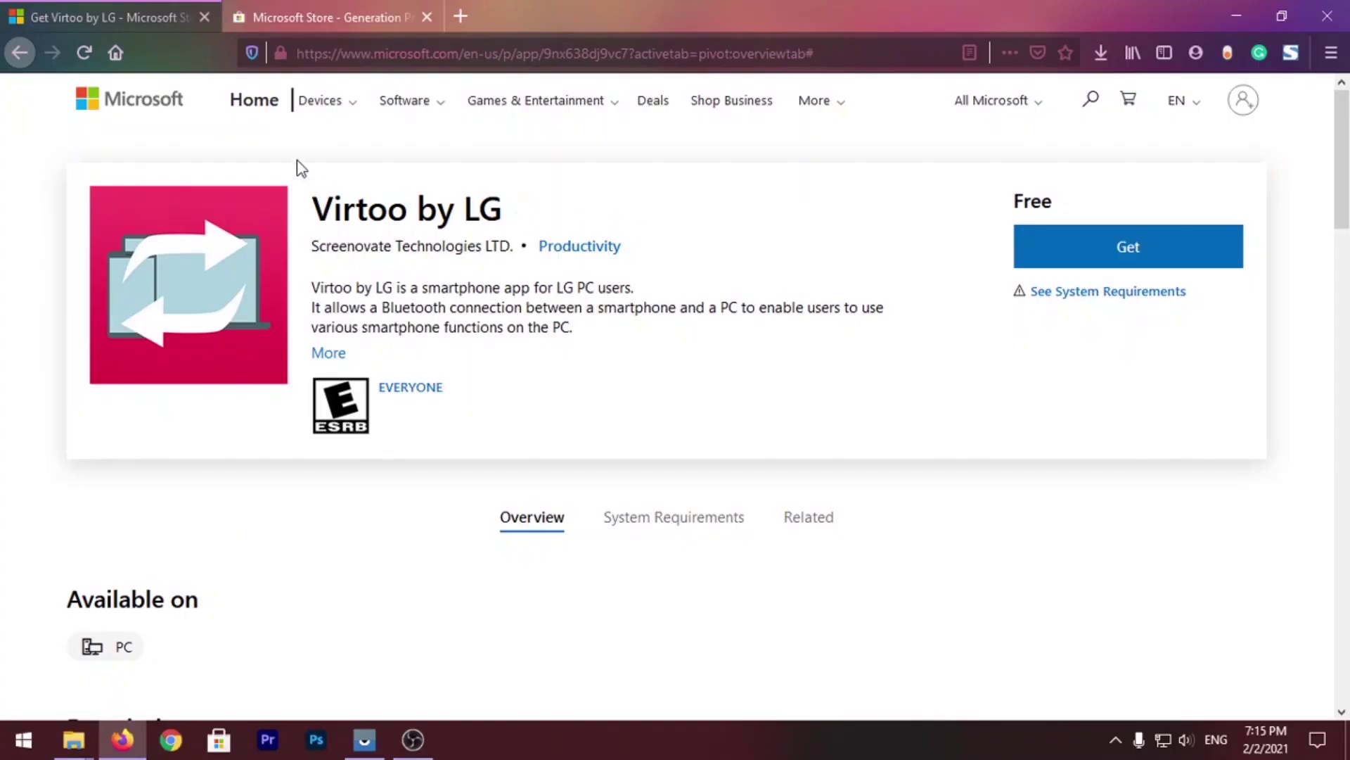
# Open the Virtoo by LG listing in the Microsoft Store app from its web page
pyautogui.moveTo(310, 208); pyautogui.dragTo(512, 208)
pyautogui.click(512, 208)
pyautogui.click(1149, 254)
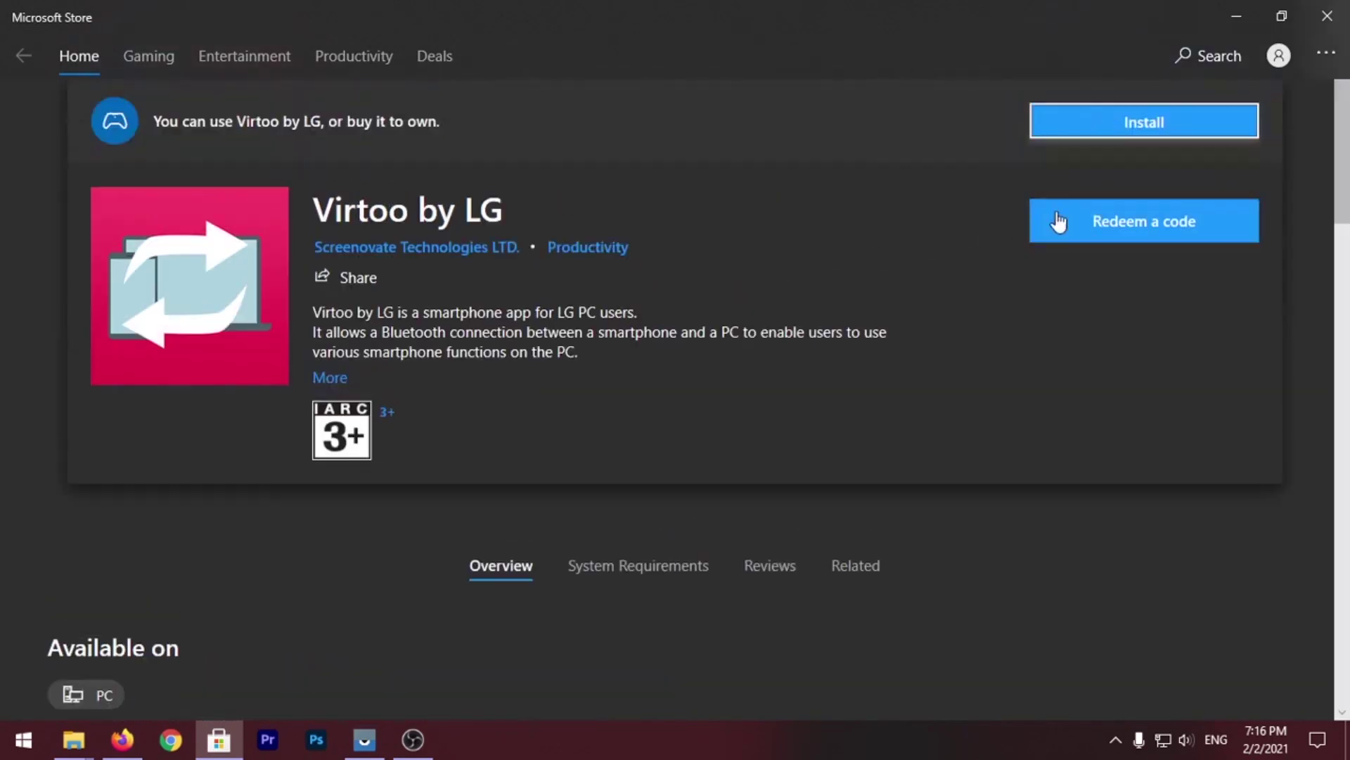
# Try the Redeem a code option for Virtoo by LG in the Microsoft Store
pyautogui.click(1157, 232)
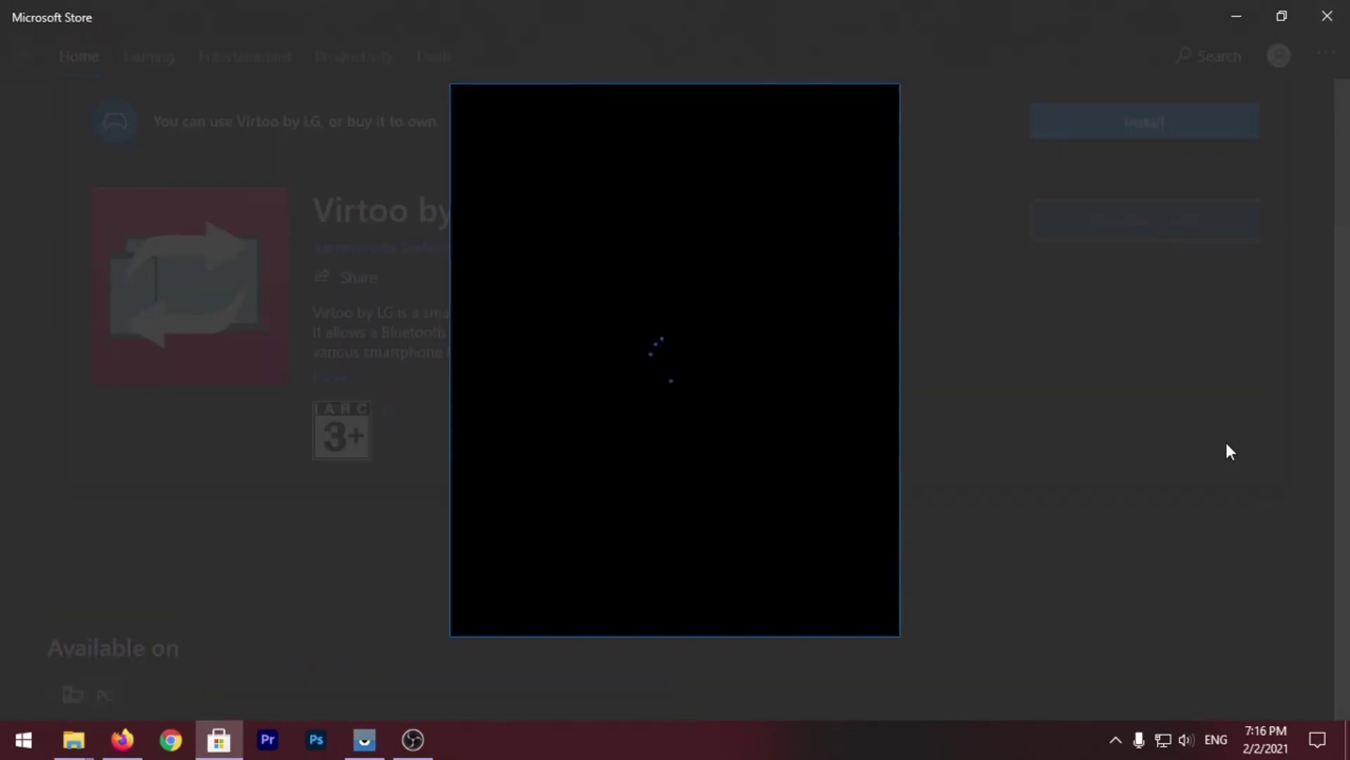
pyautogui.click(605, 594)
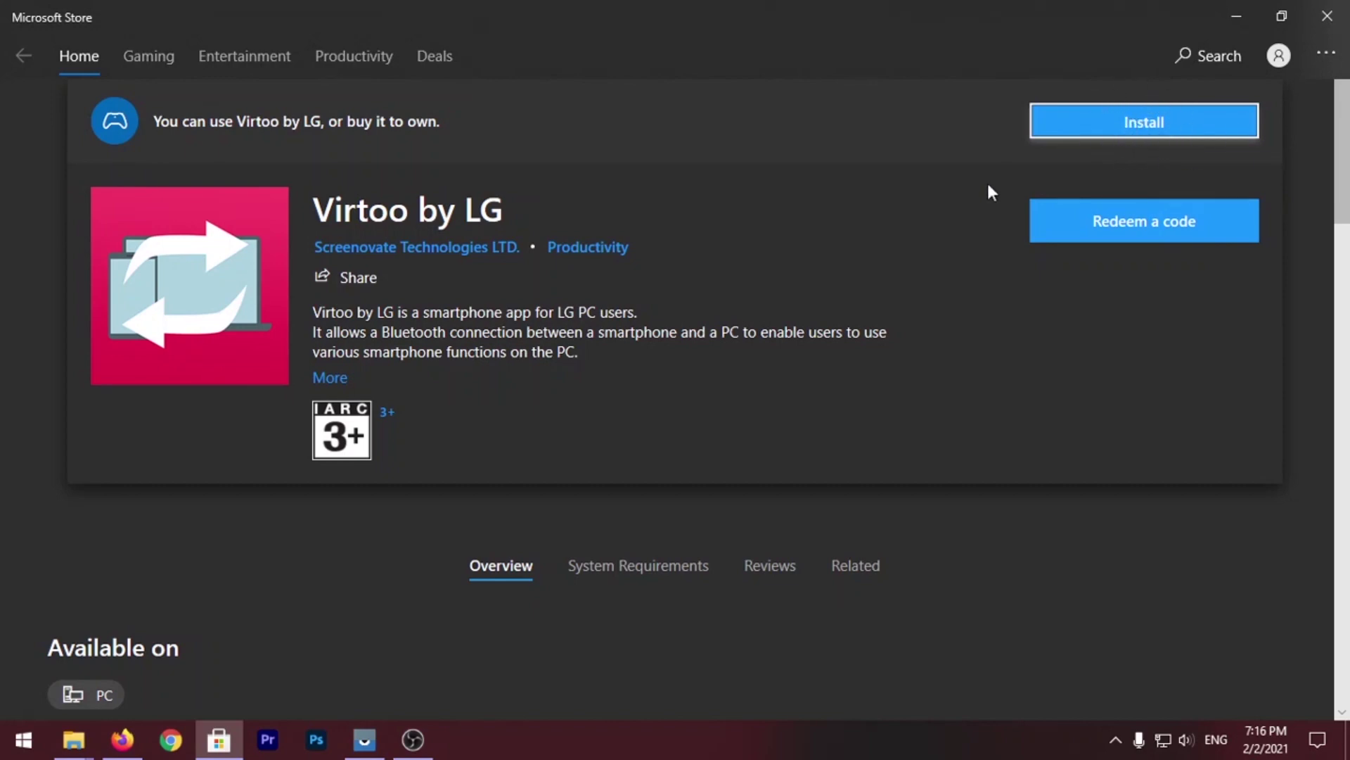
pyautogui.click(1227, 212)
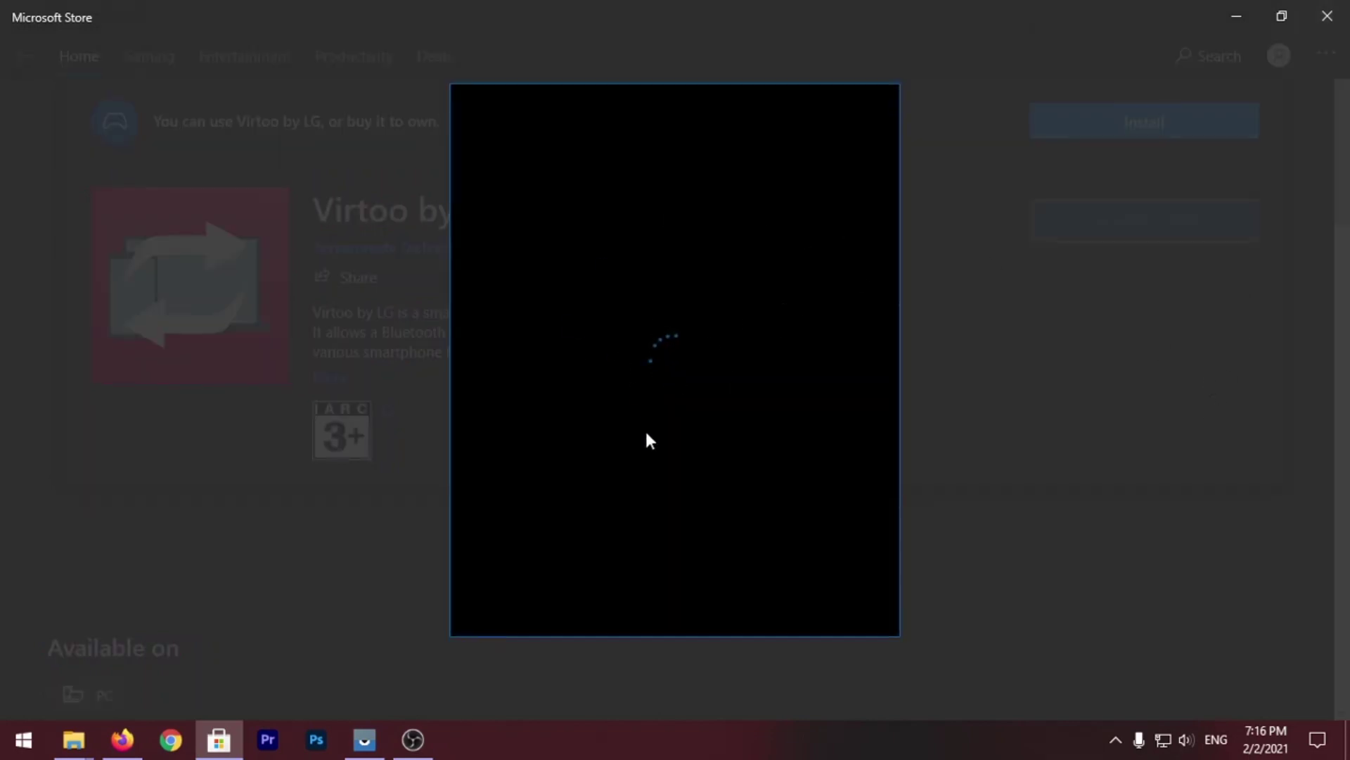
pyautogui.click(563, 611)
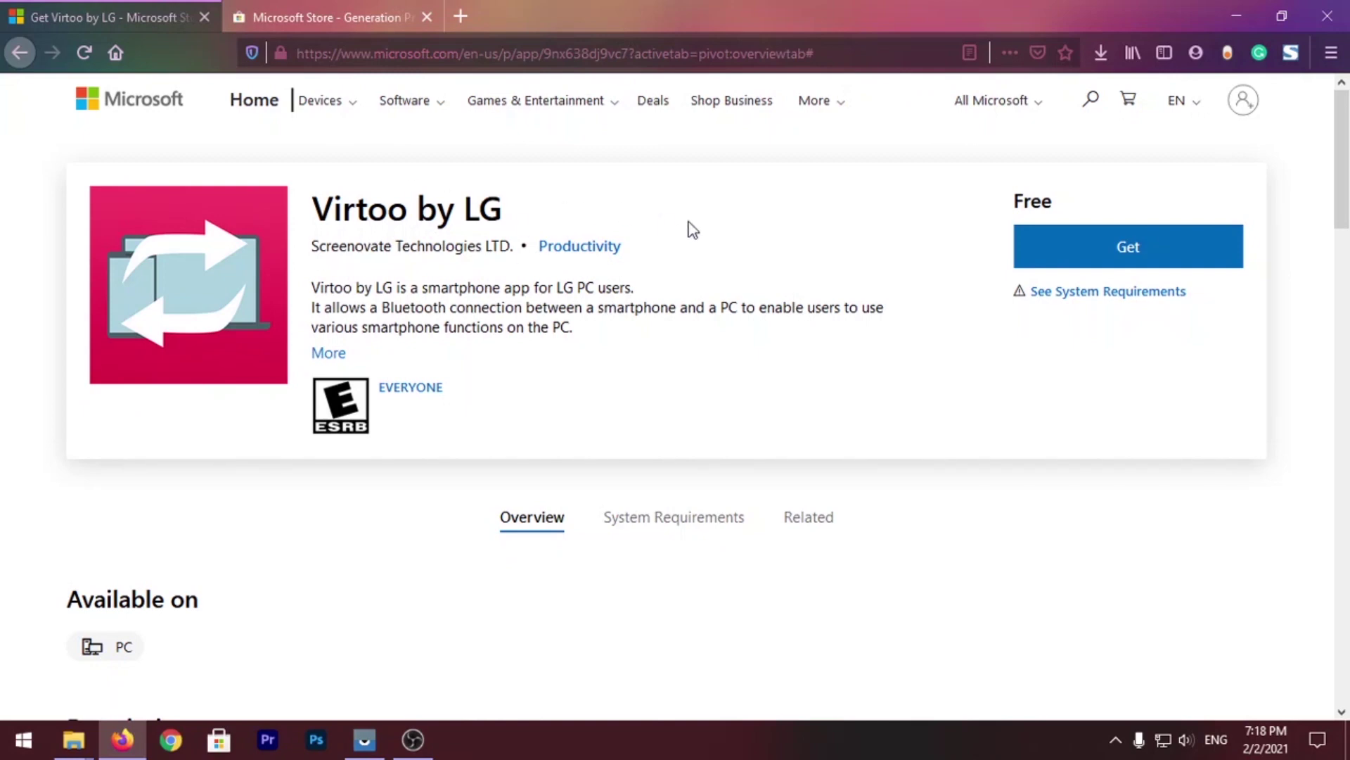
# Bring up the store.rg-adguard.net link generator page and check its web address
pyautogui.click(312, 10)
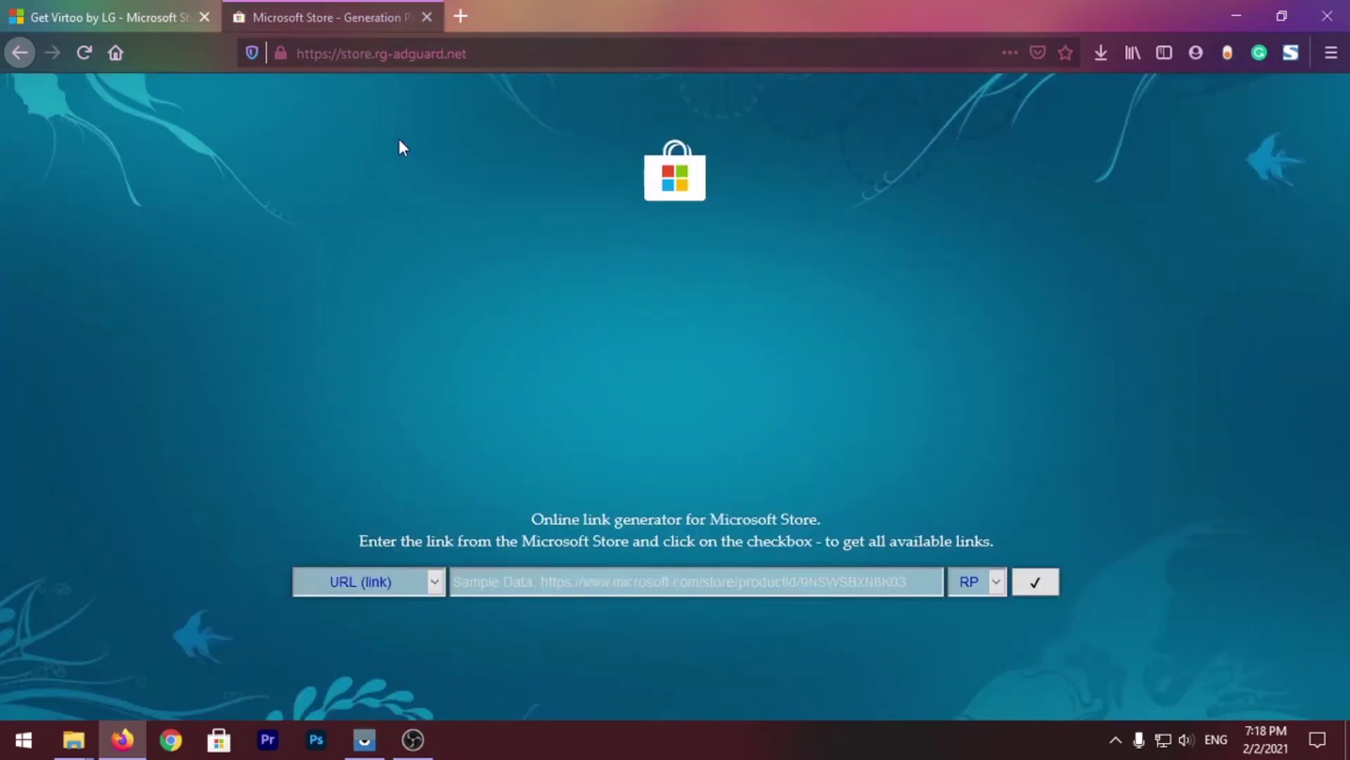
pyautogui.click(295, 54)
pyautogui.click(455, 53)
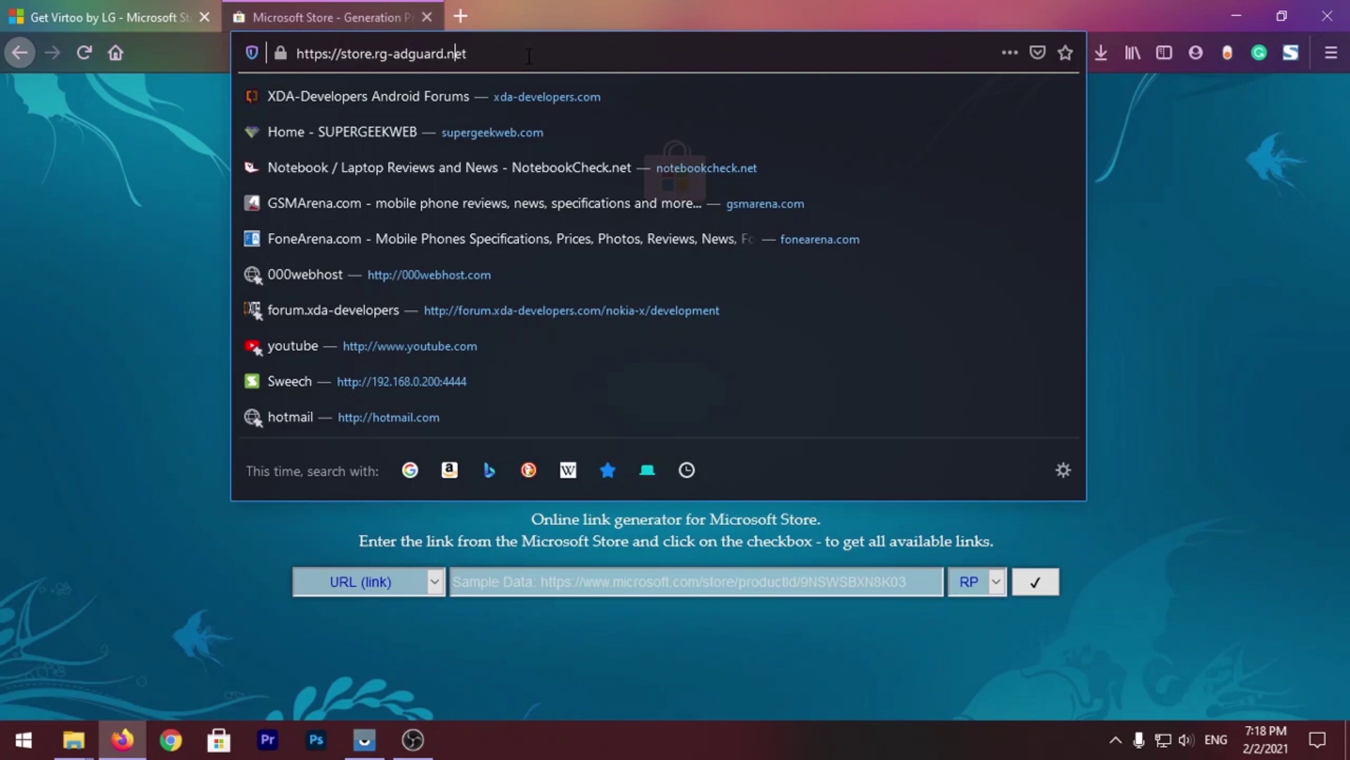
pyautogui.click(1256, 204)
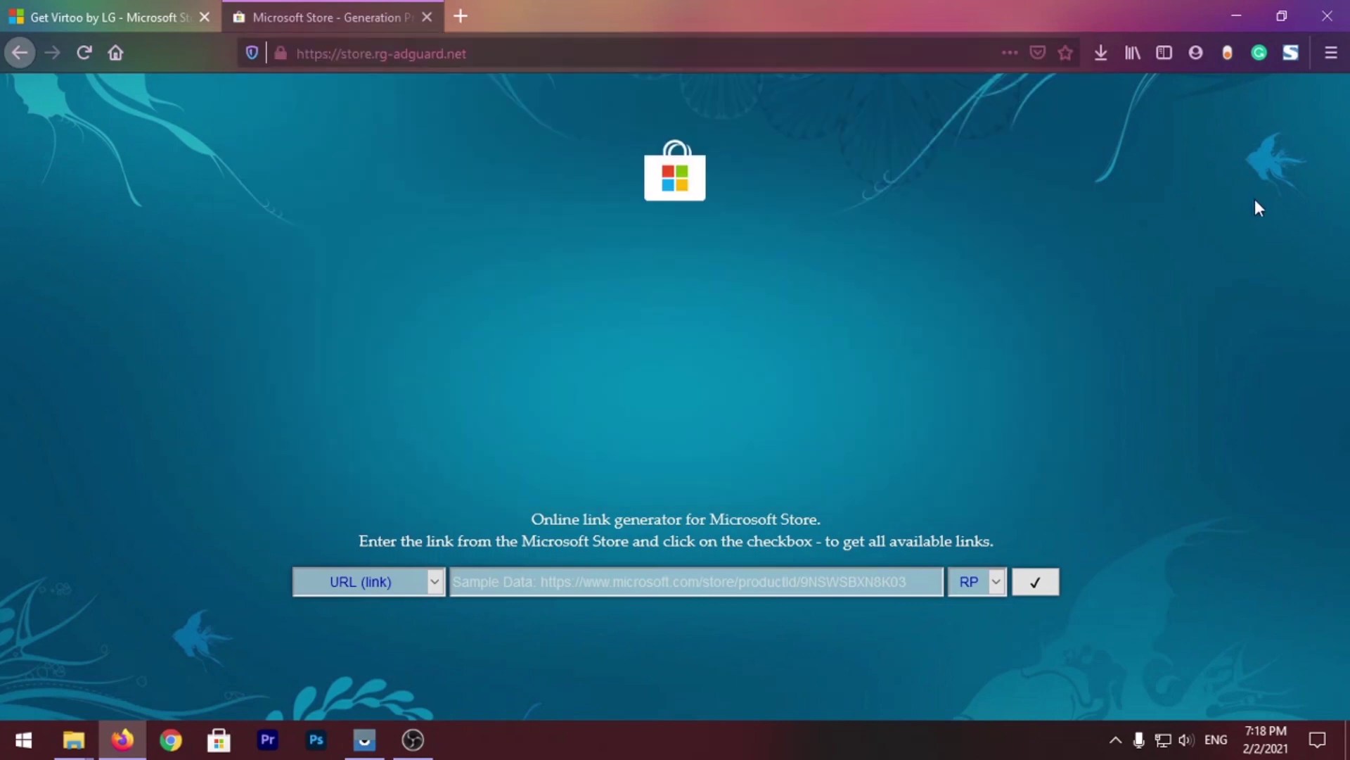
# Copy the Virtoo by LG store page's address and generate its download links on store.rg-adguard.net using URL (link) and RP
pyautogui.click(97, 6)
pyautogui.click(563, 54)
pyautogui.hotkey('ctrl', 'c')
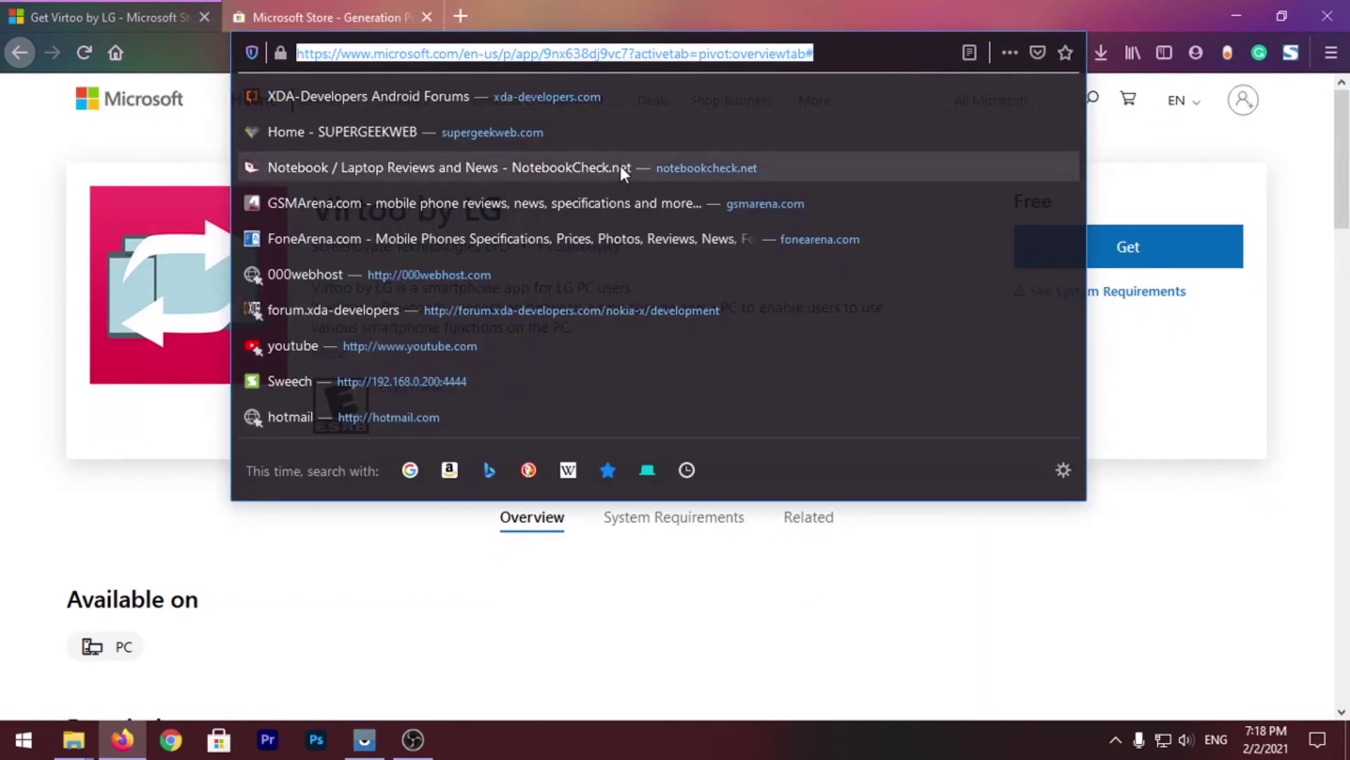
pyautogui.click(348, 16)
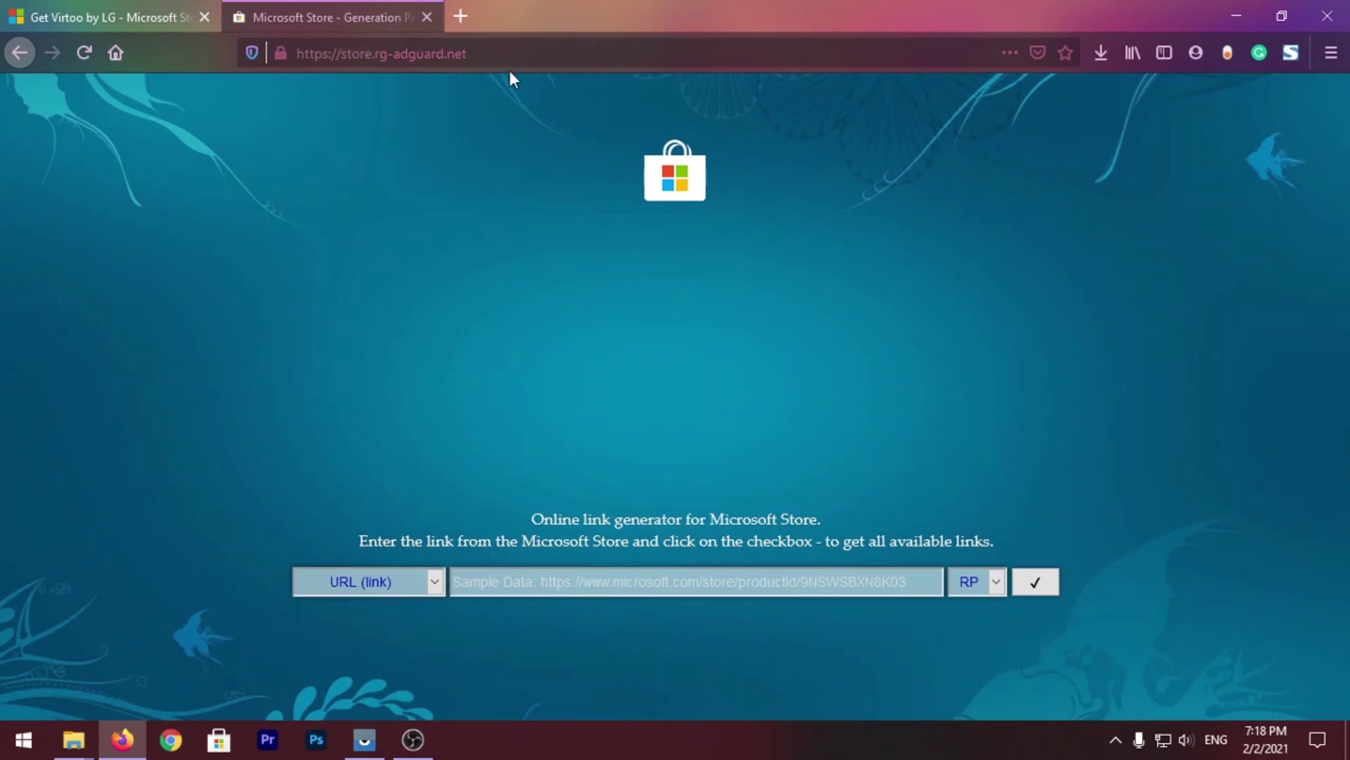
pyautogui.click(640, 586)
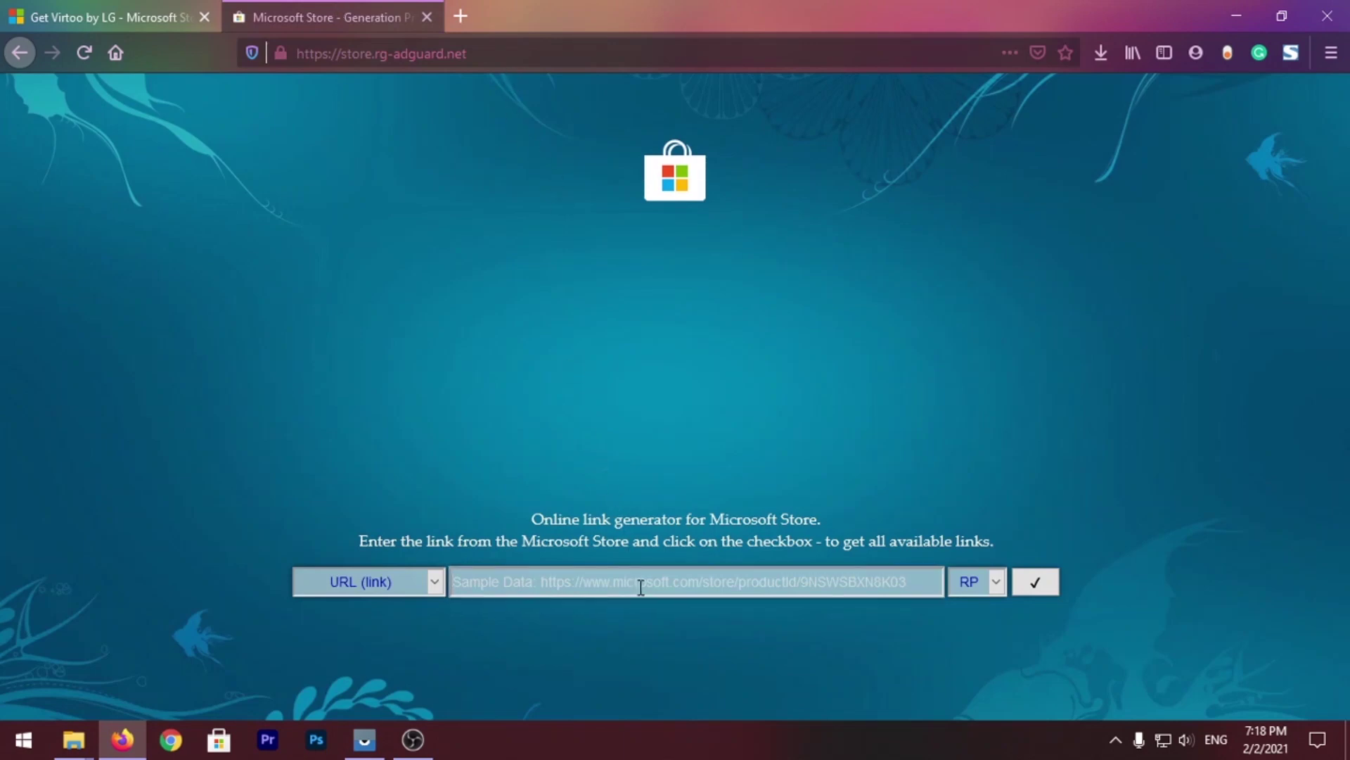
pyautogui.hotkey('ctrl', 'v')
pyautogui.click(1031, 584)
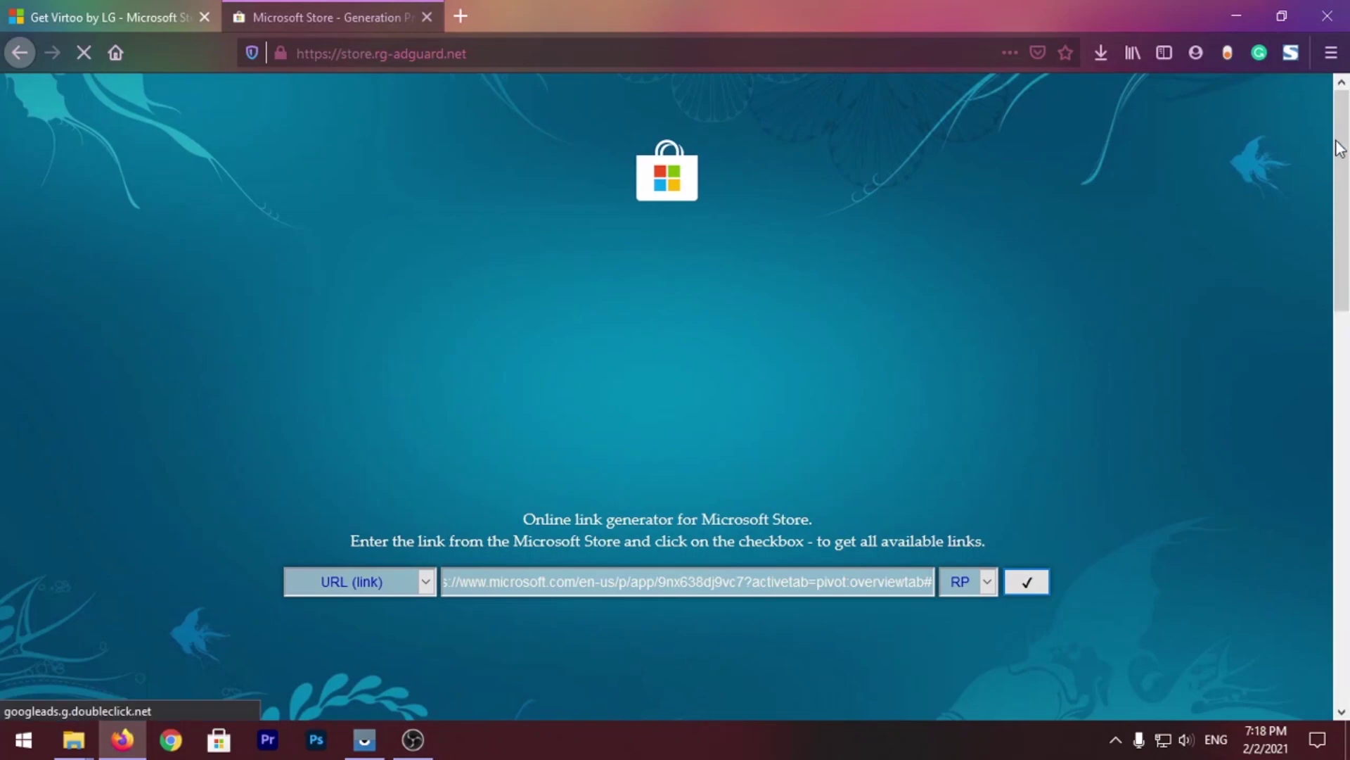
# Locate the VirtoobyLG 2.2.7889.0 and 2.2.9773.0 appxbundle files at the end of the generated link list
pyautogui.scroll(-15, 1300, 214)
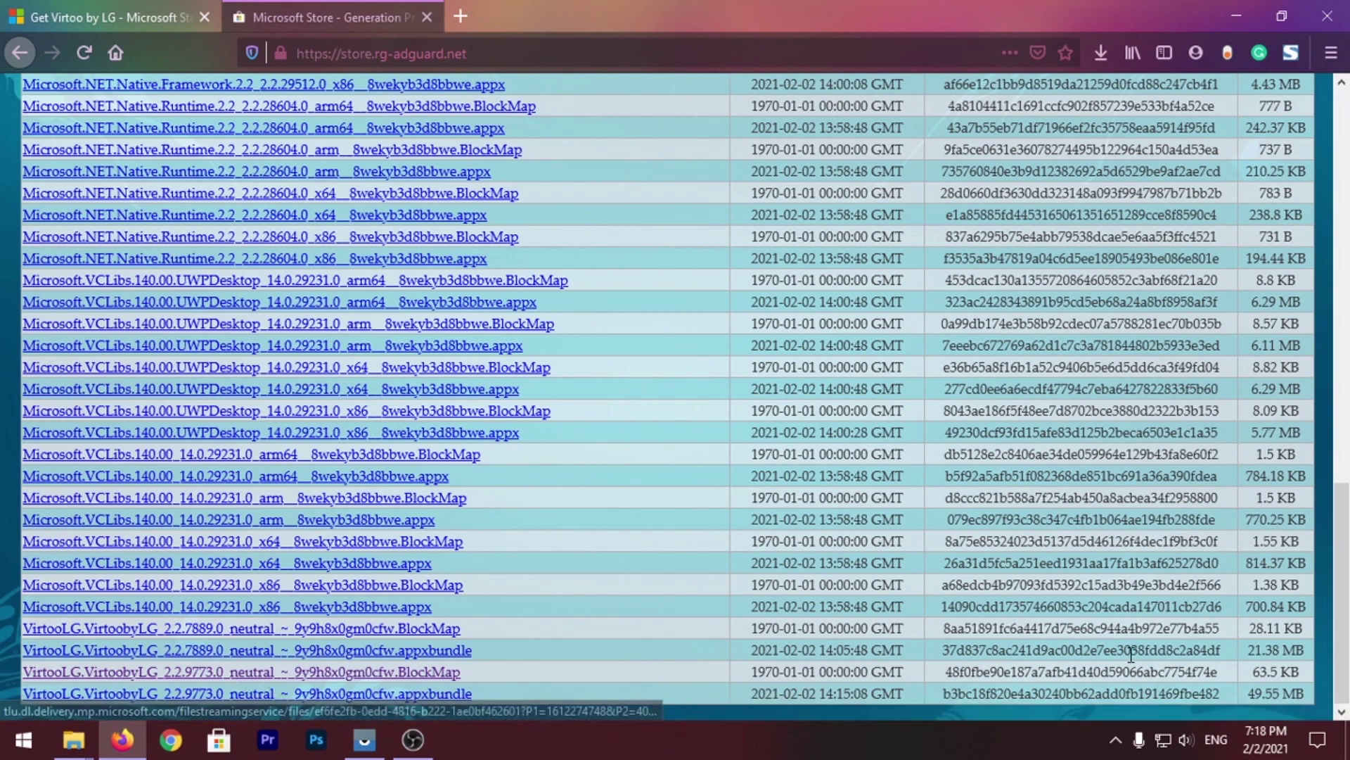
pyautogui.moveTo(1281, 650); pyautogui.dragTo(186, 665)
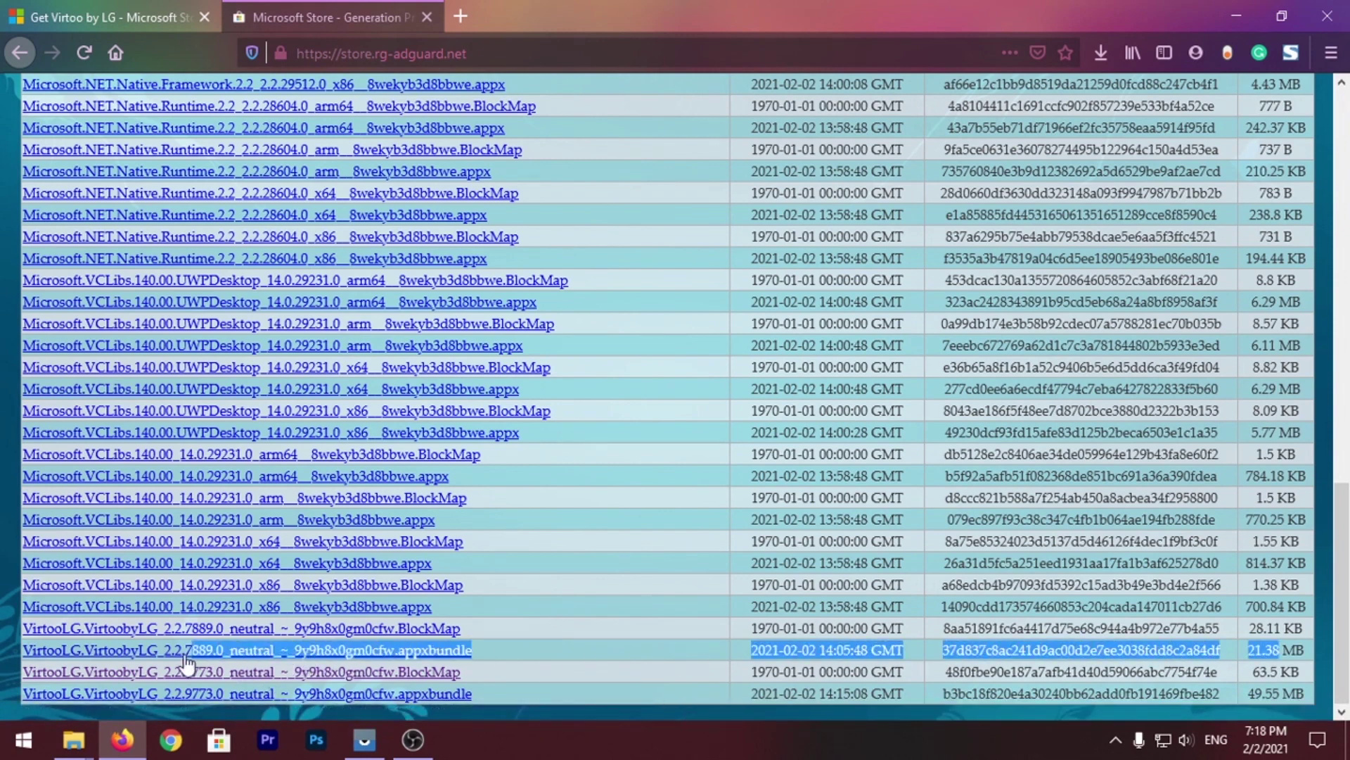
pyautogui.moveTo(1304, 694); pyautogui.dragTo(172, 700)
pyautogui.click(576, 711)
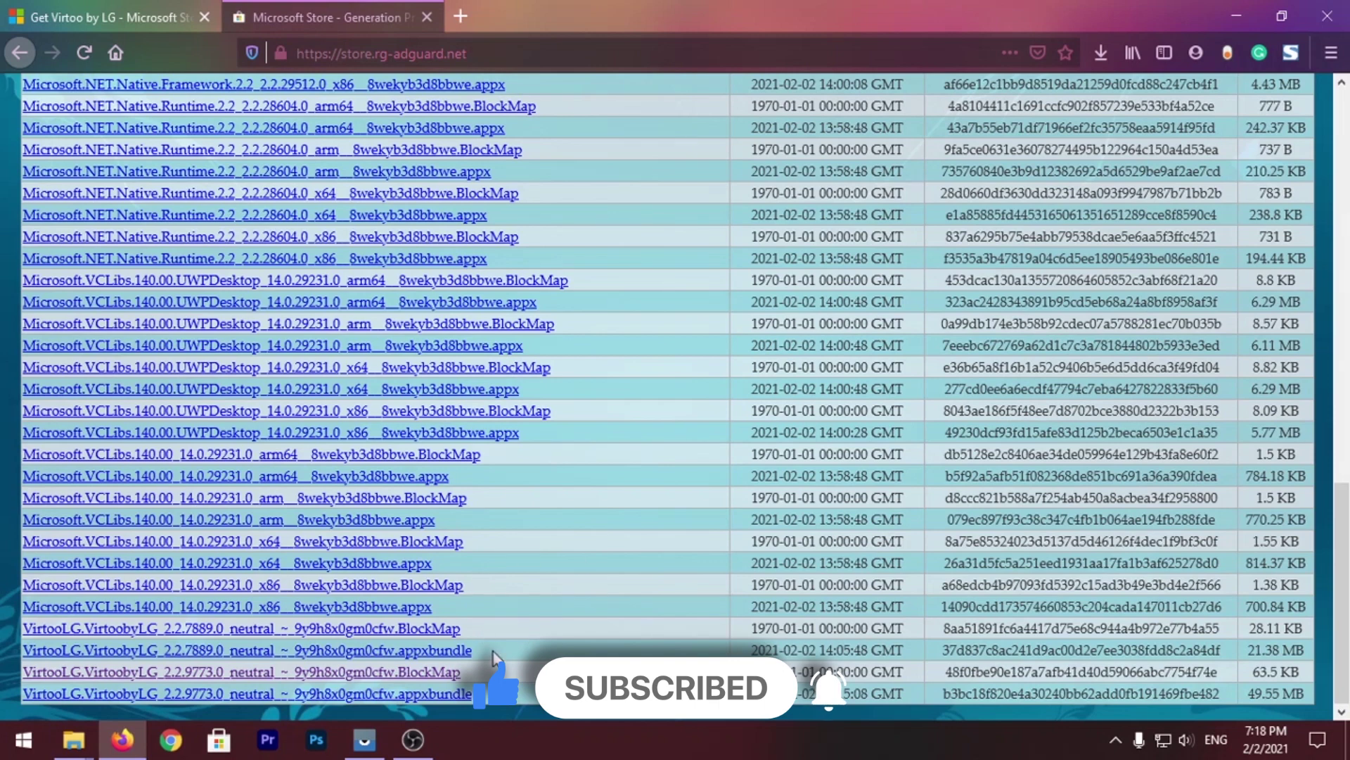
# Switch to the Downloads folder in File Explorer and install Virtoo by LG from the 2.2.7889.0 AppxBundle package
pyautogui.moveTo(99, 739)
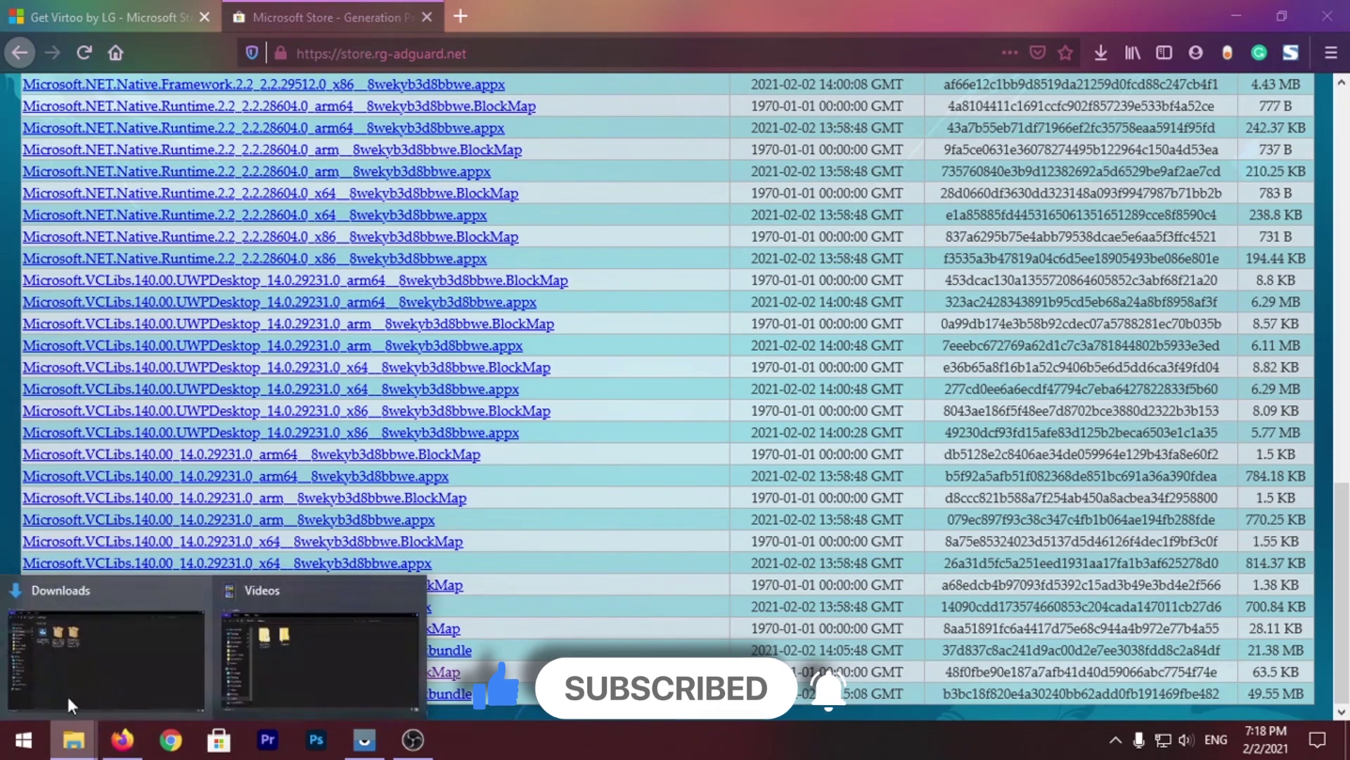
pyautogui.click(65, 657)
pyautogui.moveTo(361, 389); pyautogui.dragTo(599, 194)
pyautogui.click(727, 405)
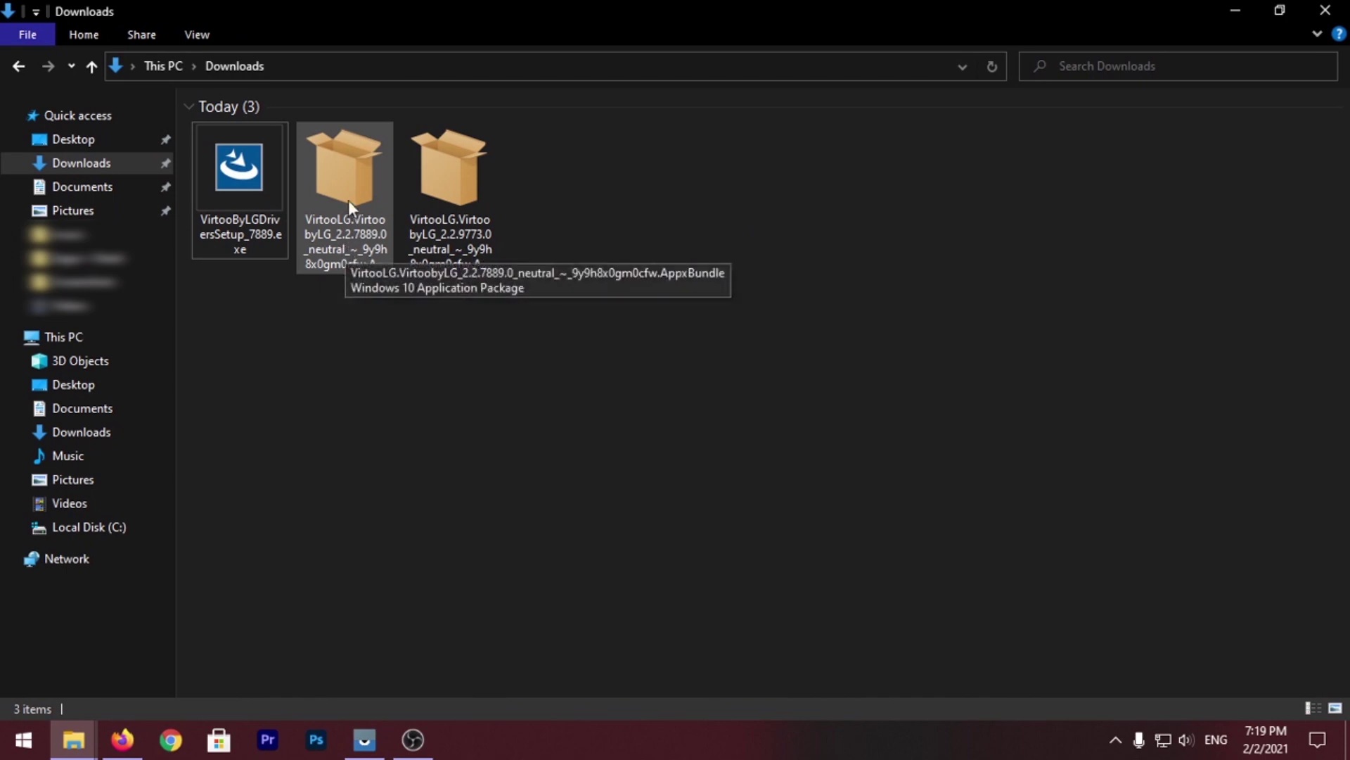
pyautogui.doubleClick(348, 180)
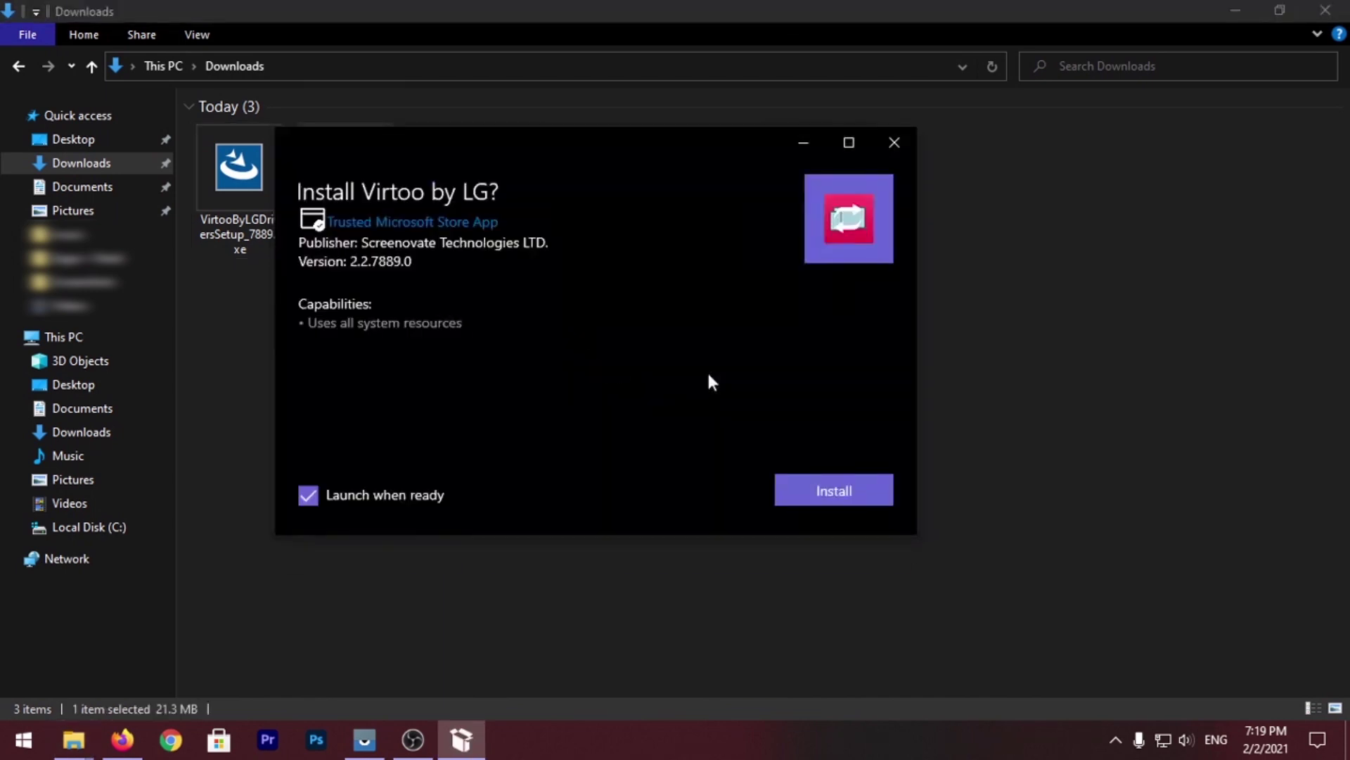
pyautogui.click(843, 492)
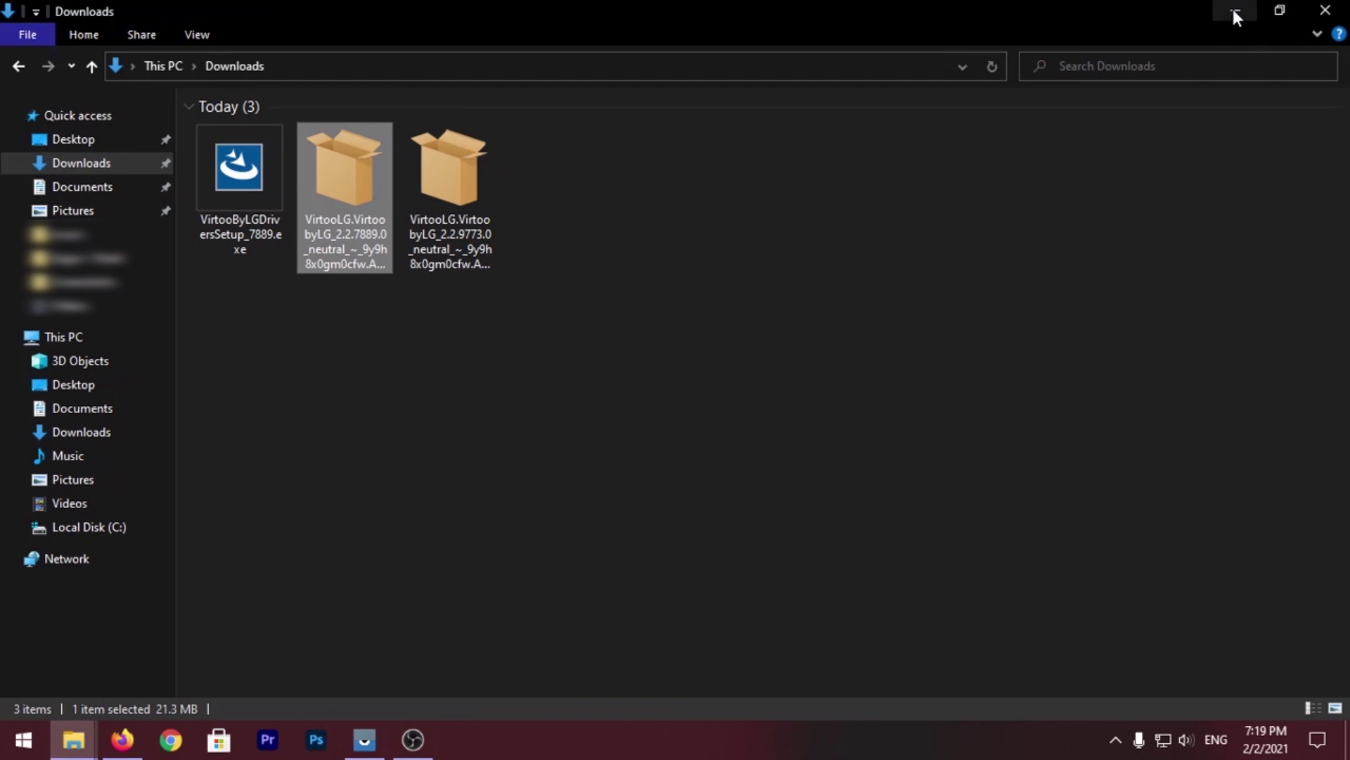
pyautogui.moveTo(347, 170); pyautogui.dragTo(696, 107)
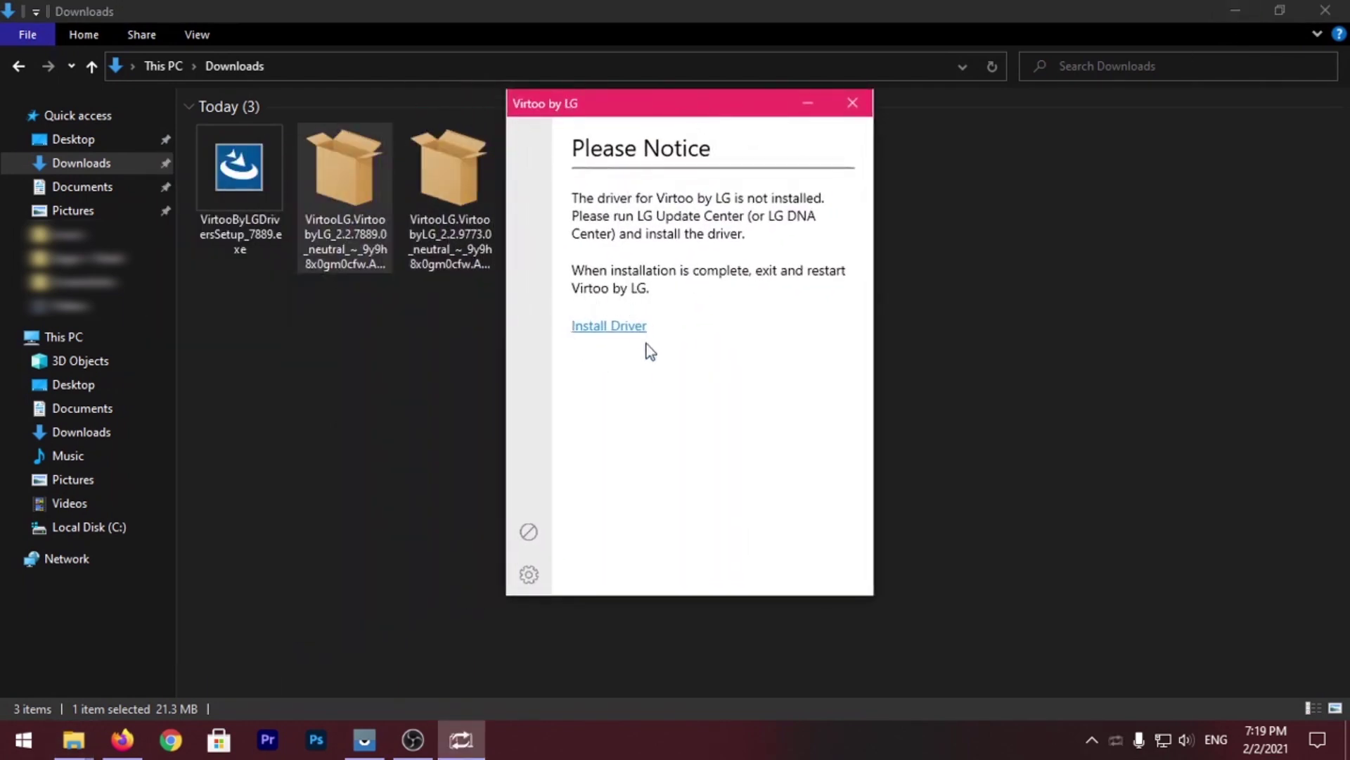
# Minimize the Virtoo by LG notice and install its drivers with VirtooByLGDriversSetup_7889.exe from the Downloads folder
pyautogui.click(807, 103)
pyautogui.doubleClick(264, 179)
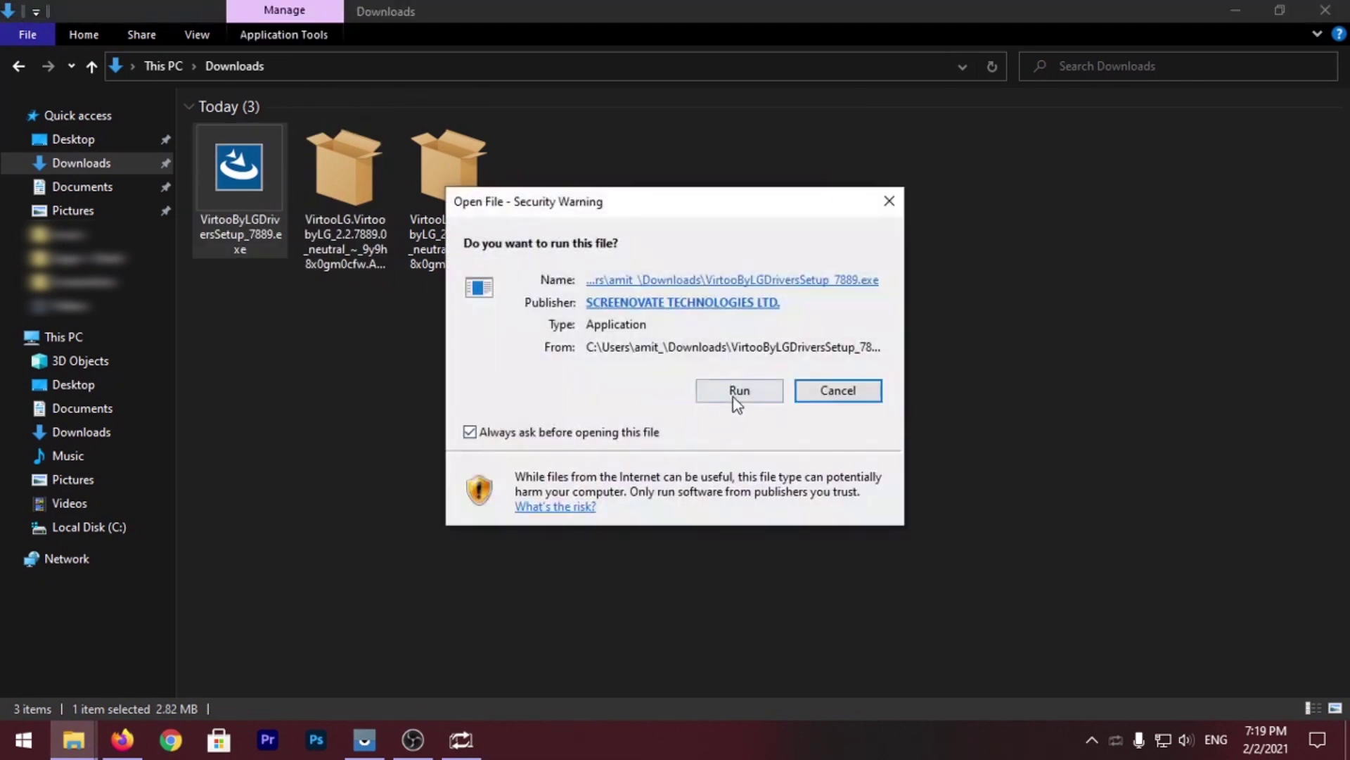
pyautogui.click(733, 393)
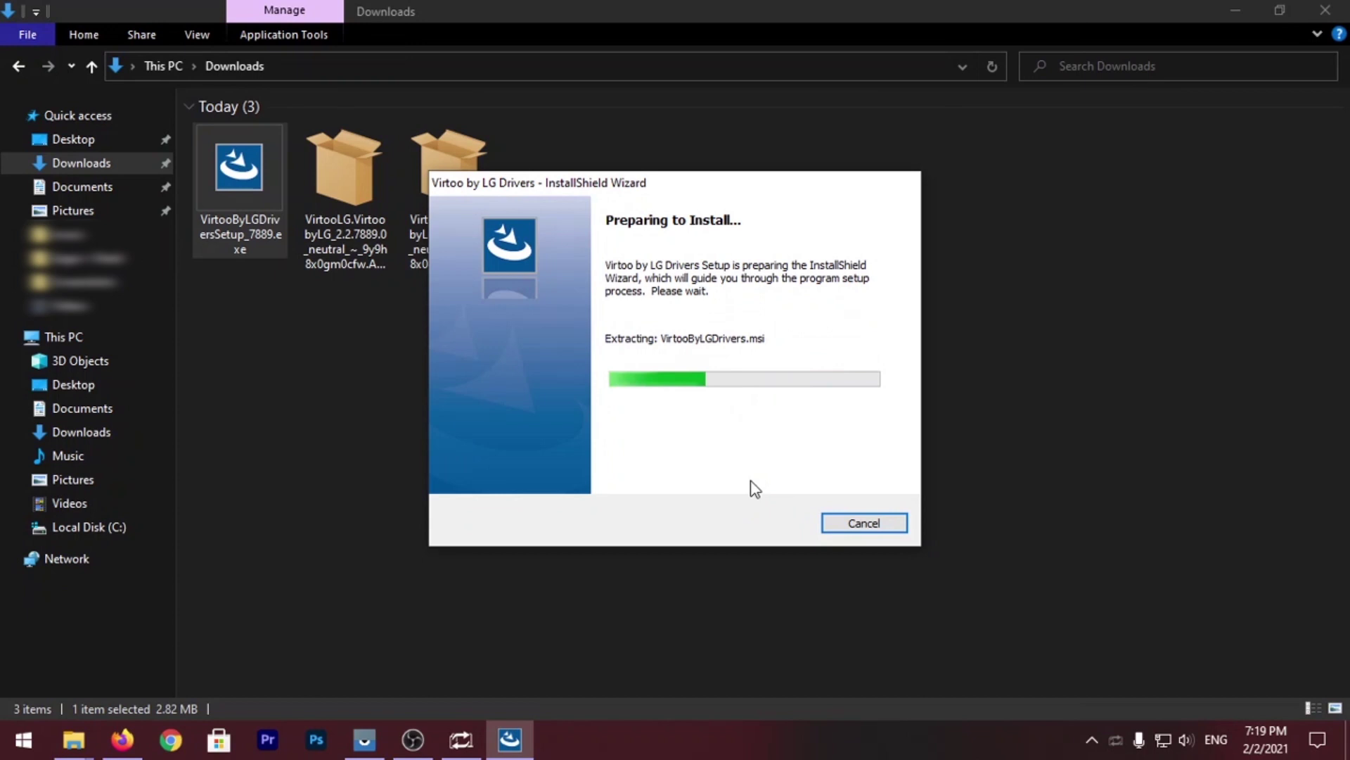
pyautogui.click(774, 527)
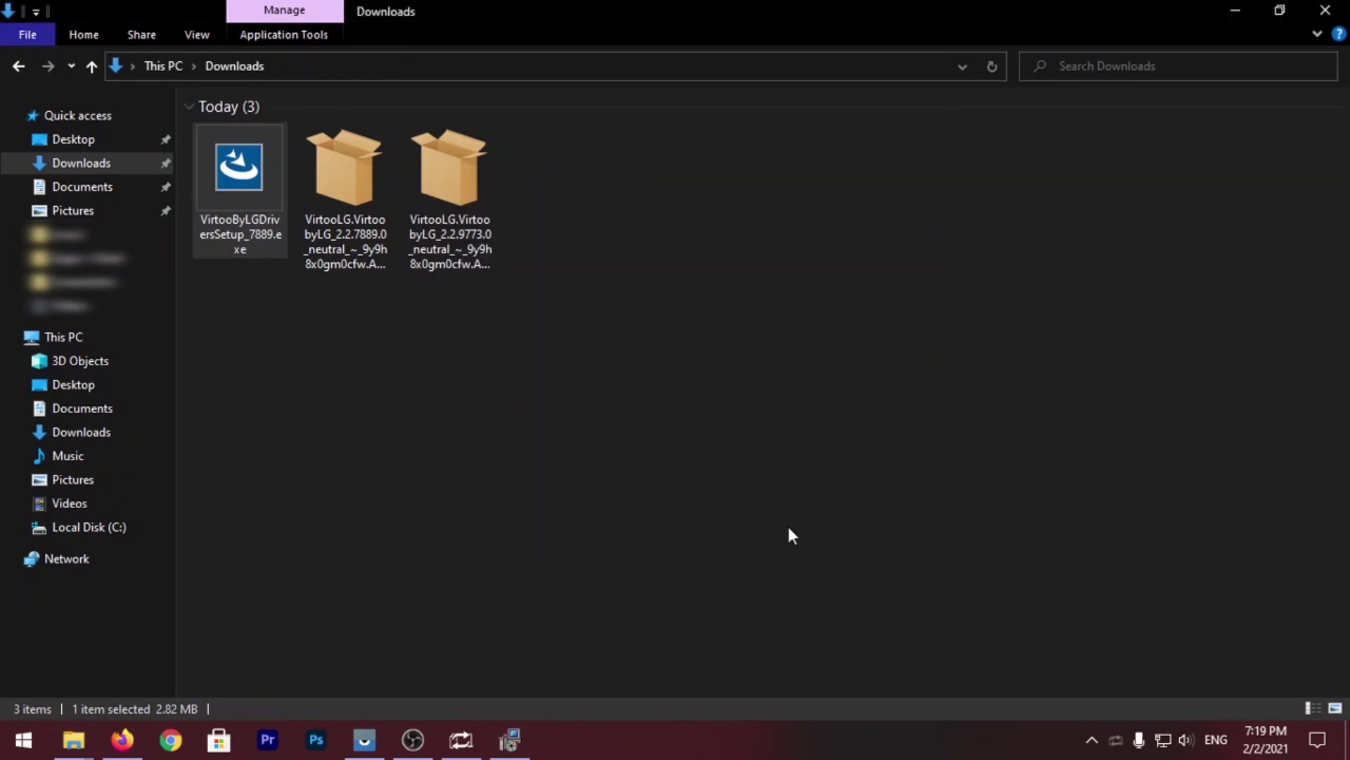
pyautogui.click(784, 527)
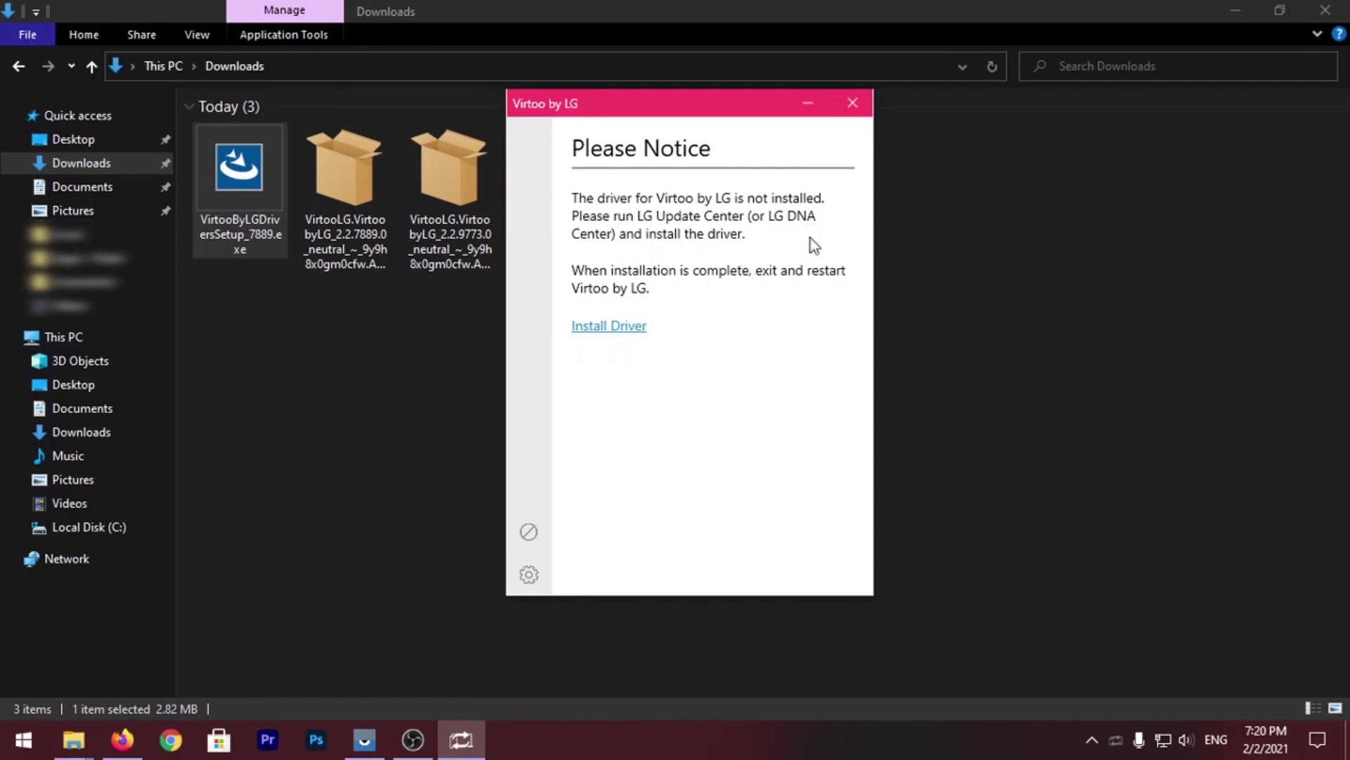
# Close Virtoo by LG and relaunch it from the full list of installed Windows apps
pyautogui.click(852, 104)
pyautogui.click(24, 739)
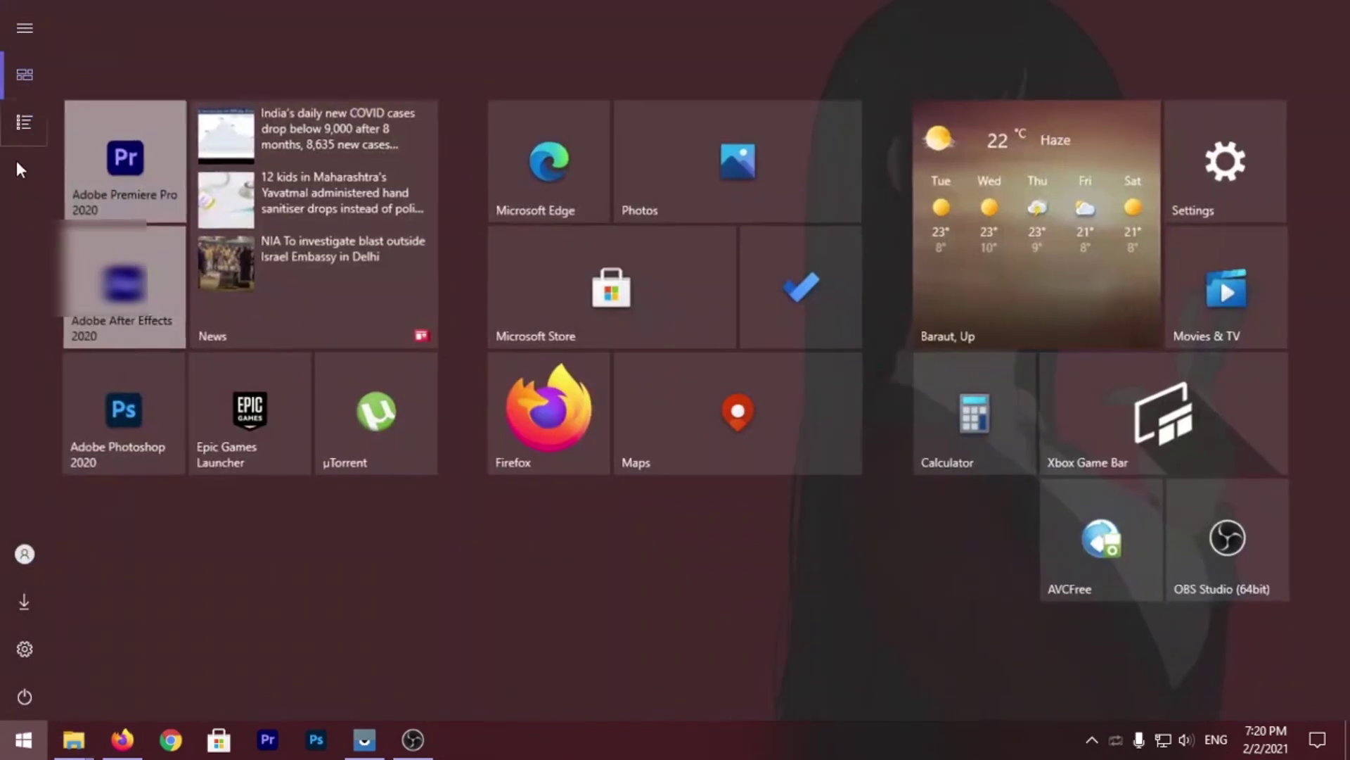
pyautogui.click(23, 122)
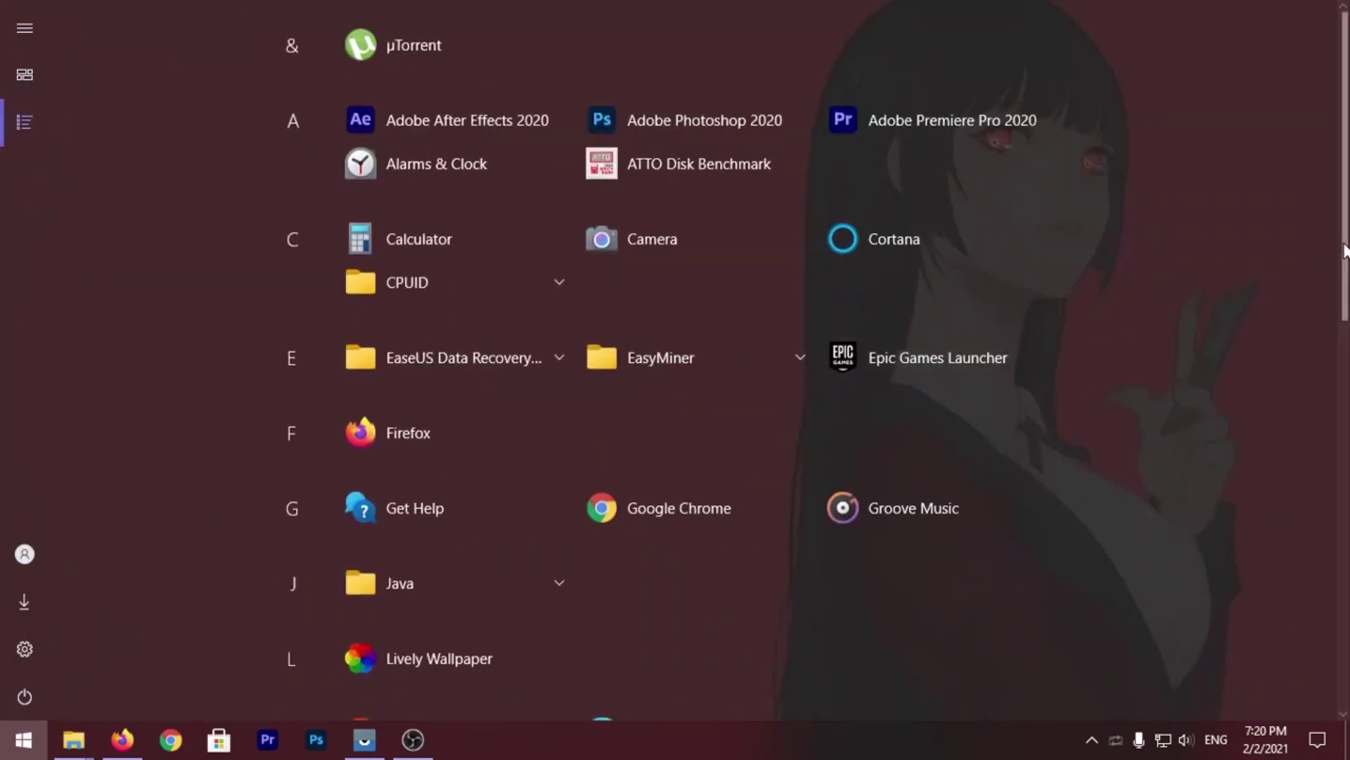
pyautogui.scroll(-1, 1130, 518)
pyautogui.scroll(-10, 1132, 510)
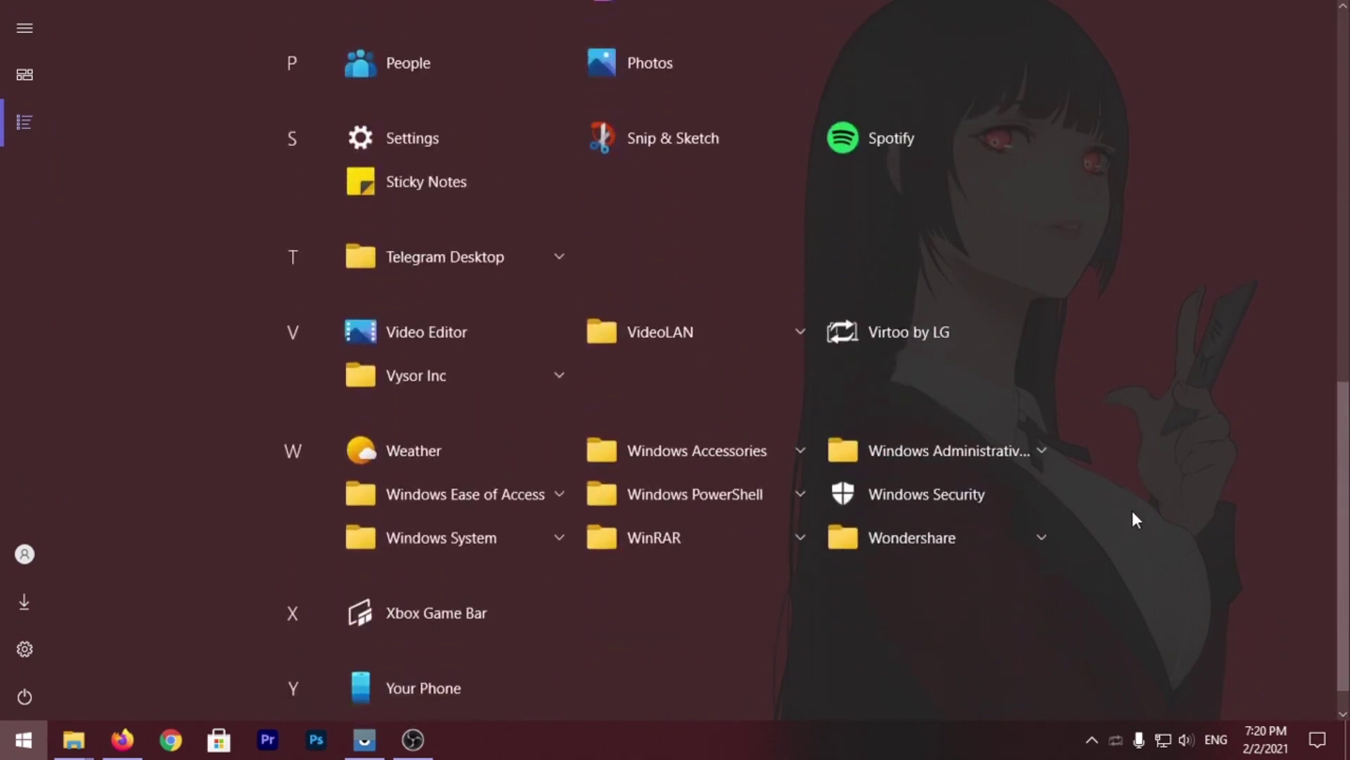
pyautogui.click(962, 348)
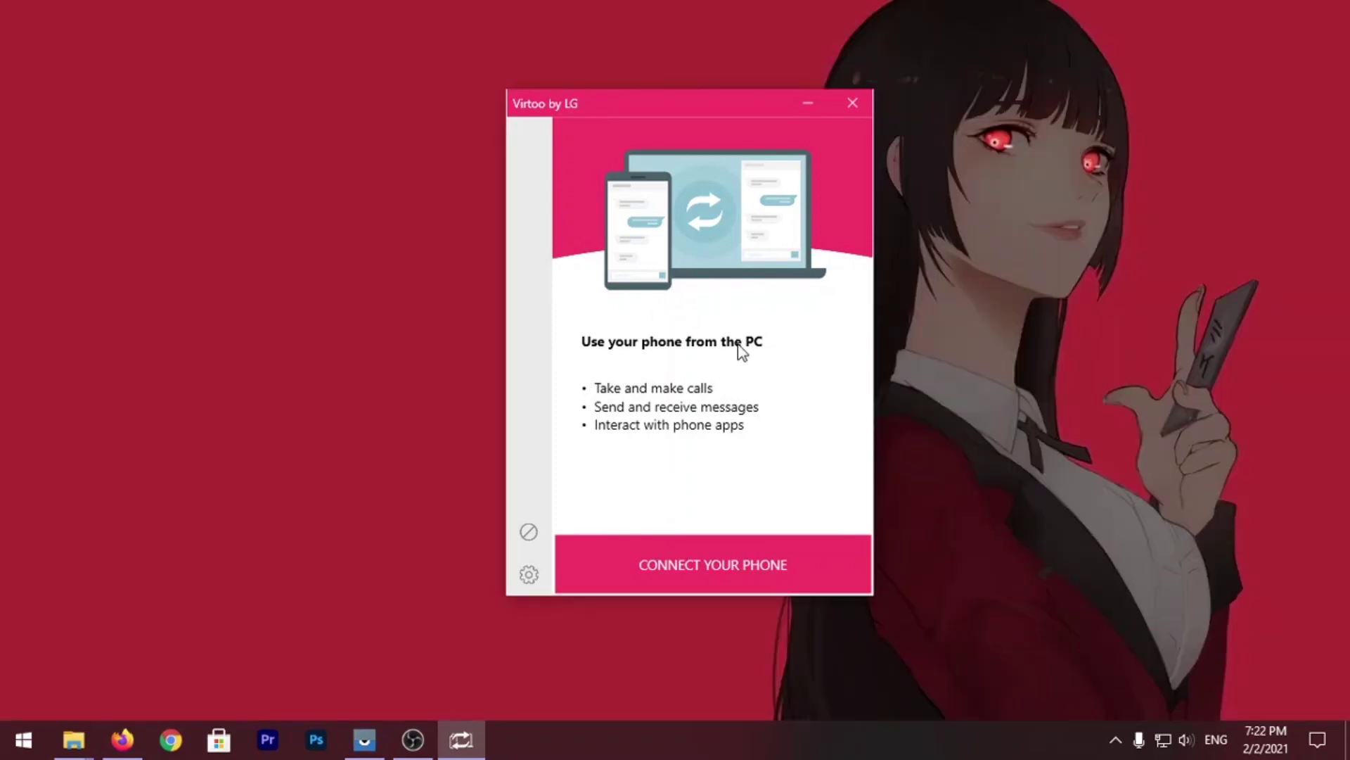
# Switch to the mirrored ASUS Z01RD phone, view Virtoo by LG's Google Play page from Chrome's search results, and return to the home screen
pyautogui.click(364, 739)
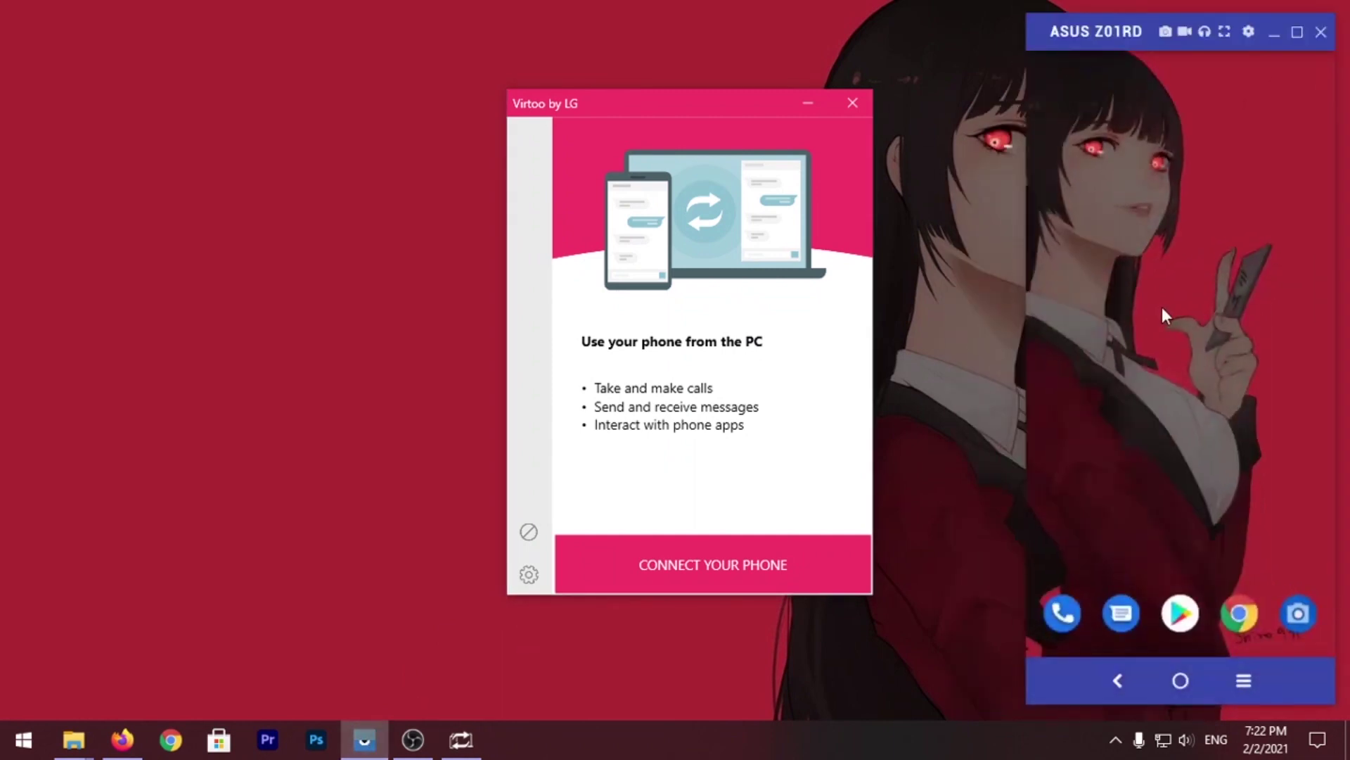
pyautogui.click(1238, 618)
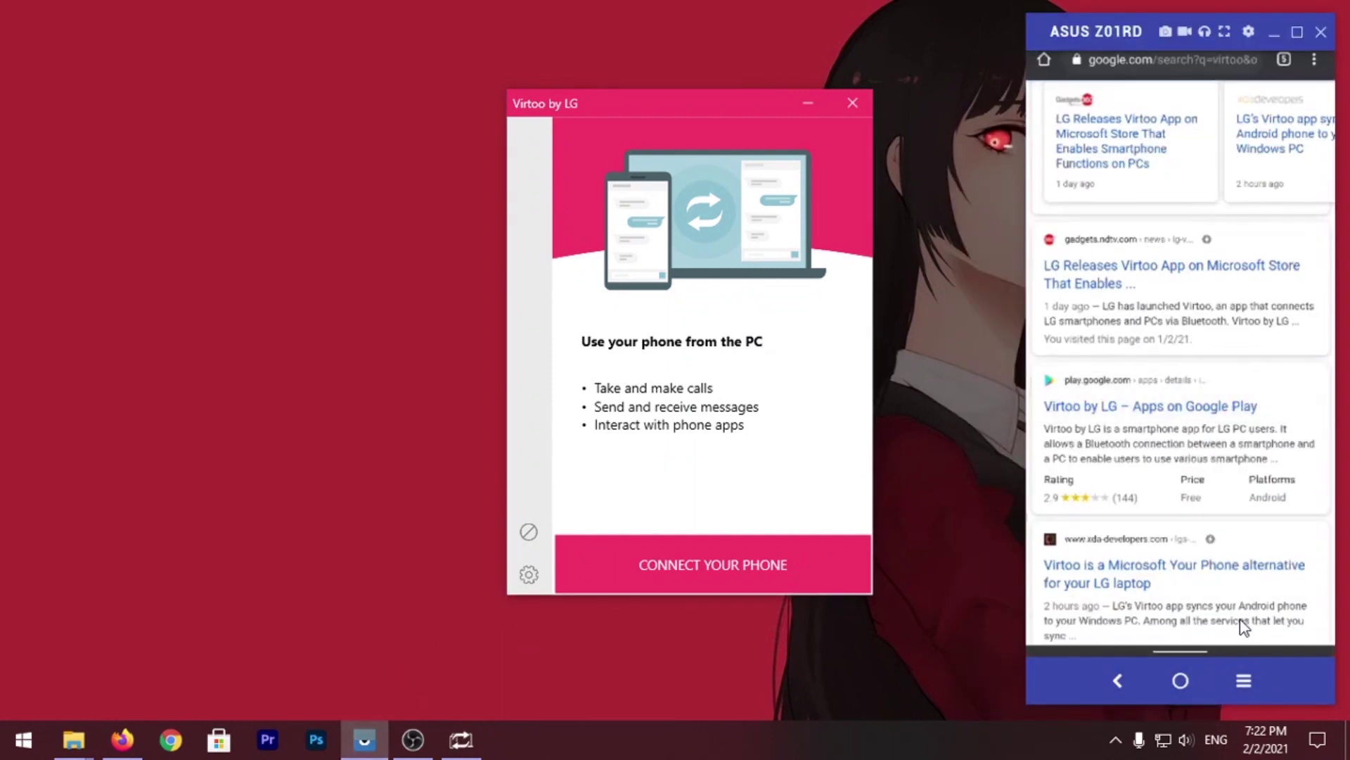
pyautogui.click(1124, 408)
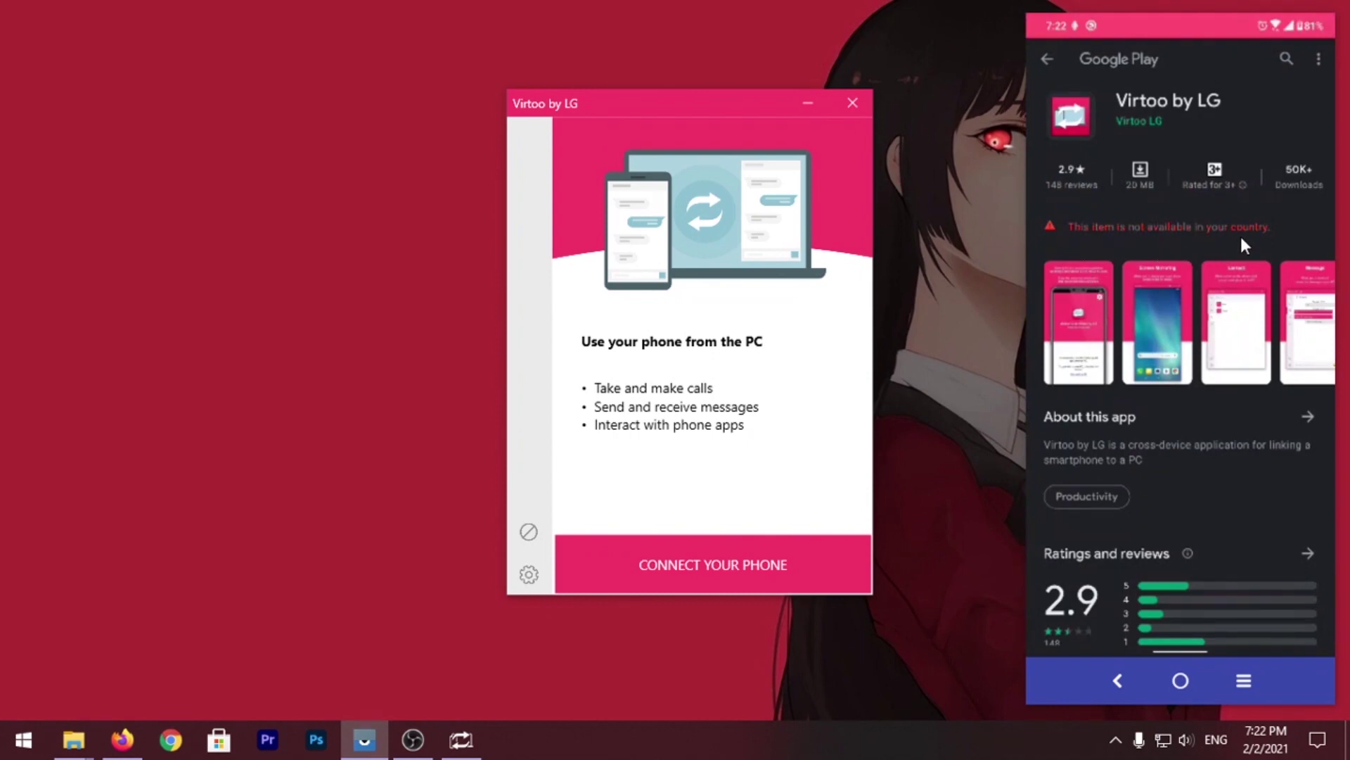
pyautogui.click(1181, 681)
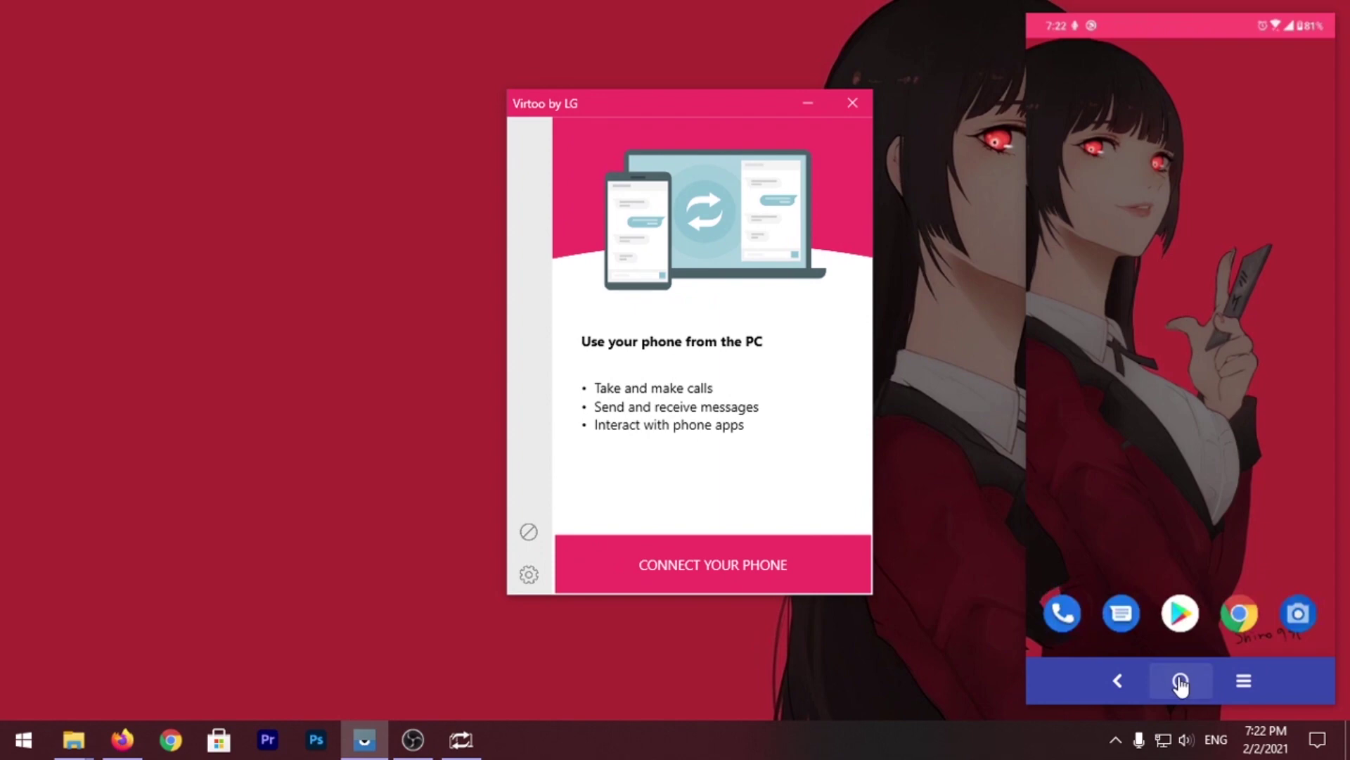
# Install the Virtoo by LG APK on the phone from File Manager's Download folder in internal storage
pyautogui.moveTo(1218, 374); pyautogui.dragTo(1238, 291)
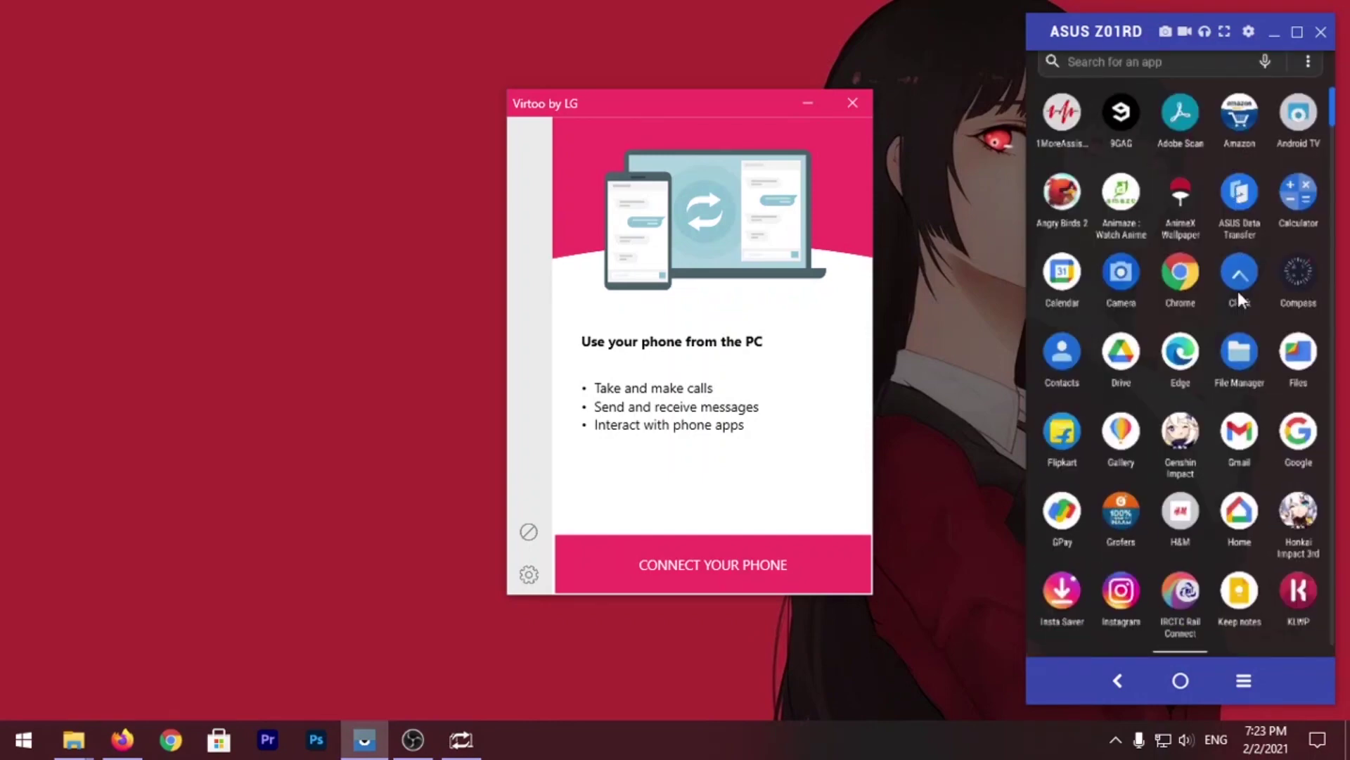
pyautogui.click(1246, 349)
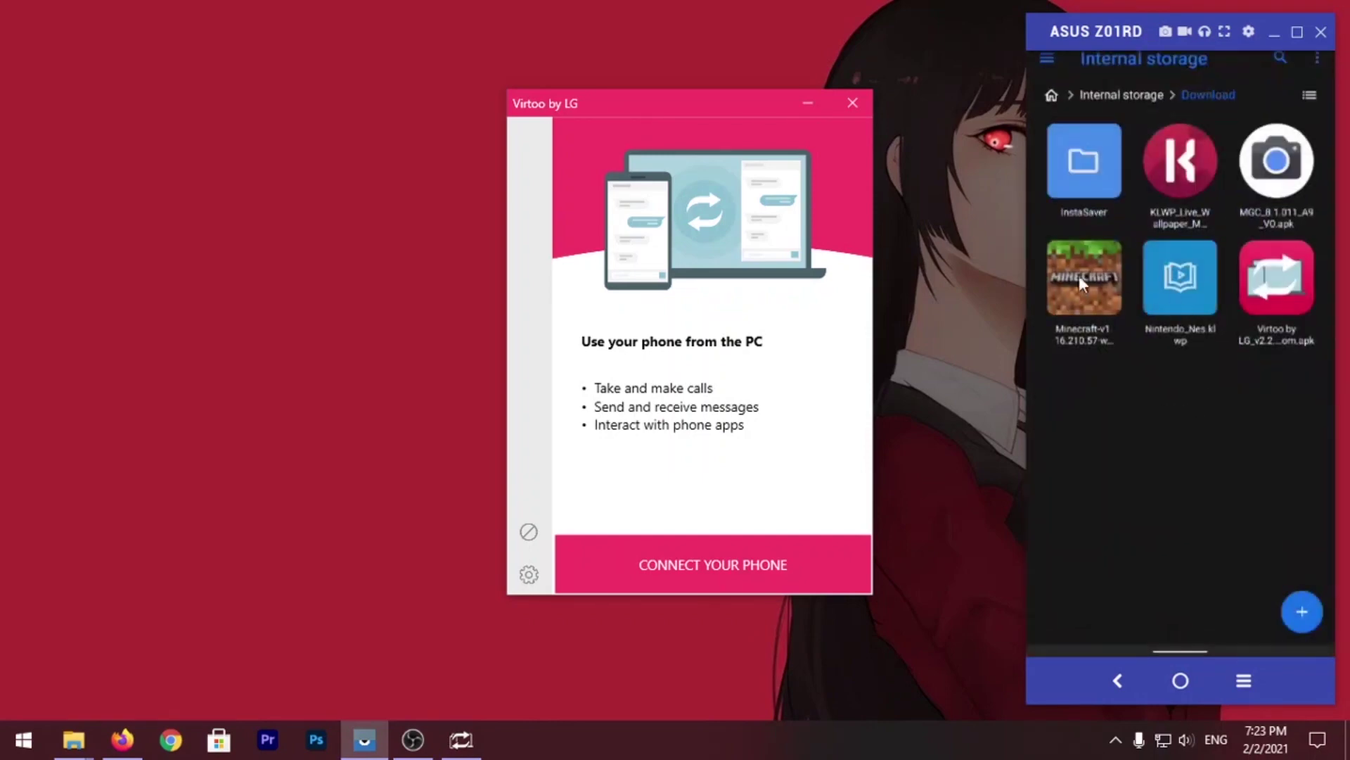
pyautogui.click(1281, 277)
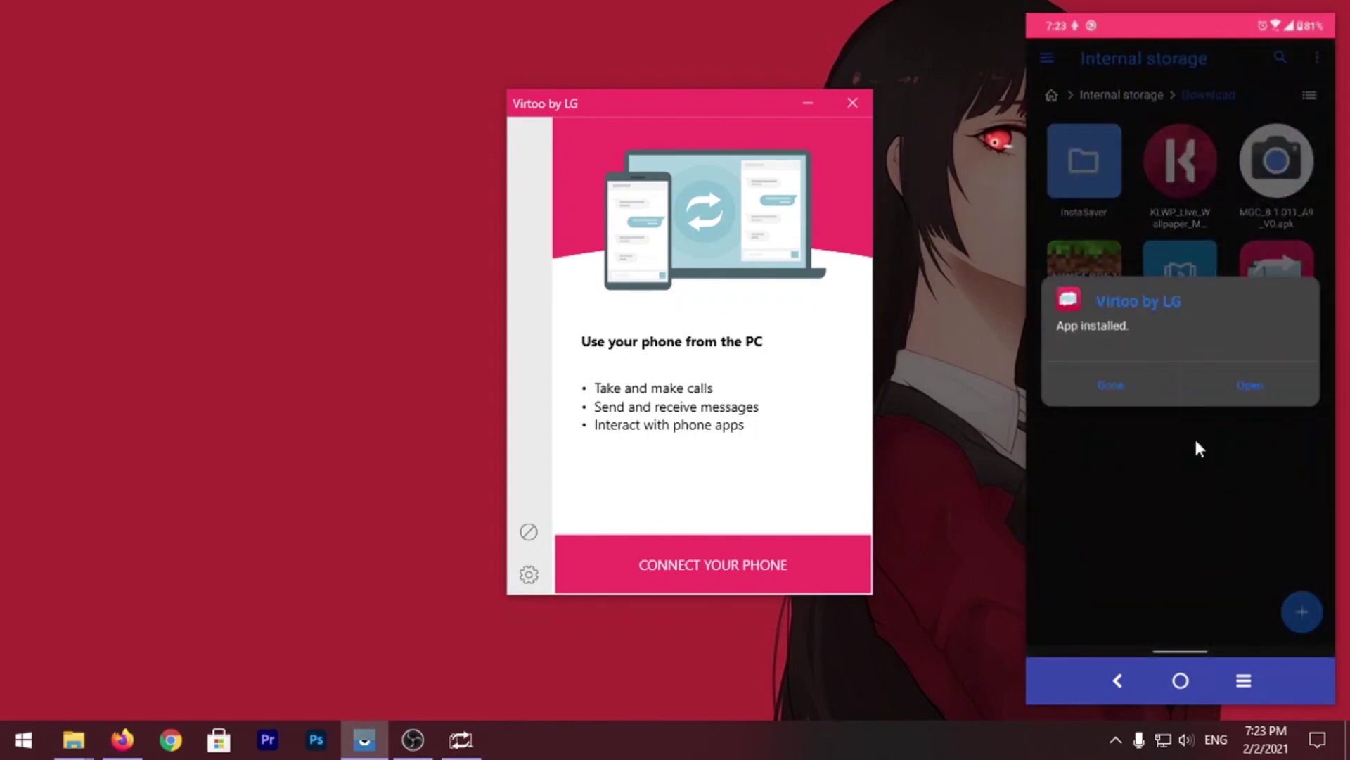
# Open Virtoo by LG on the phone, start its setup, and allow its SMS, contacts, phone call and media access permissions
pyautogui.click(1250, 384)
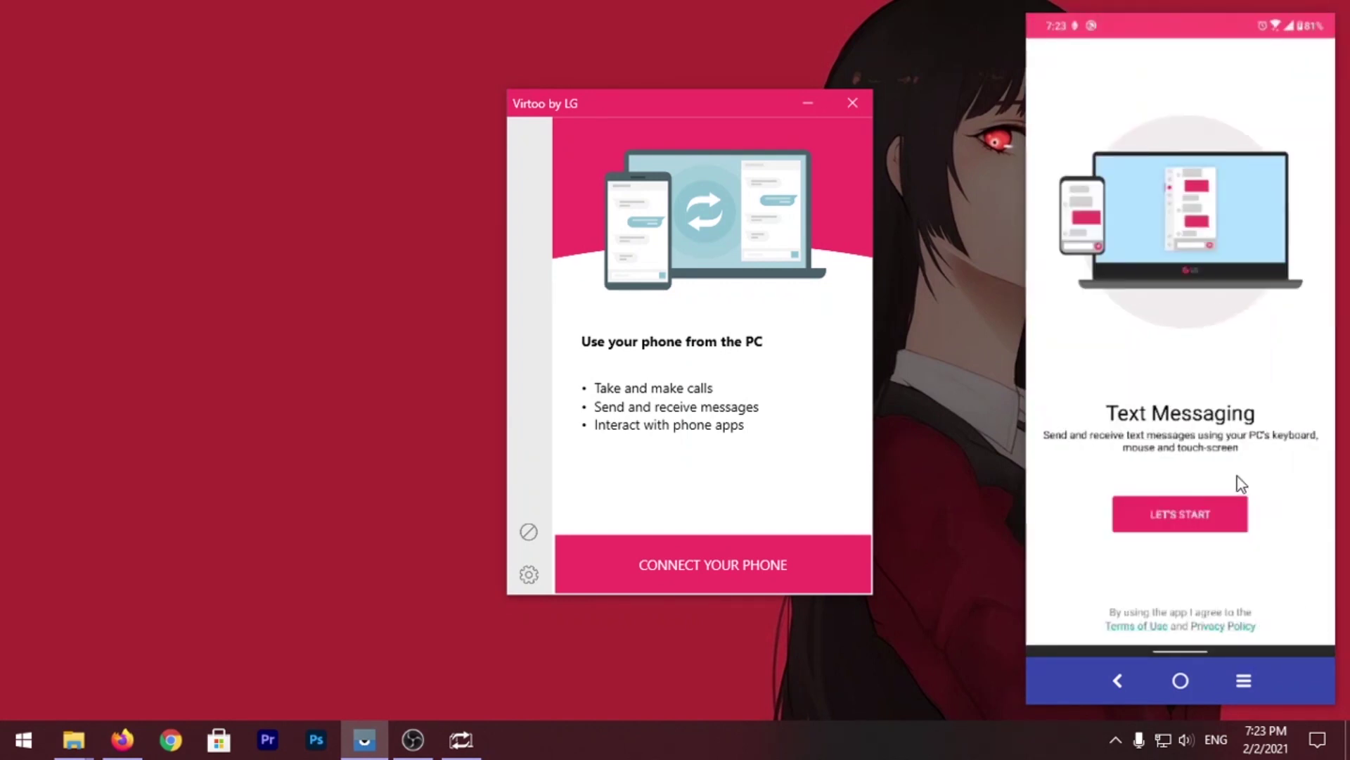
pyautogui.click(1201, 522)
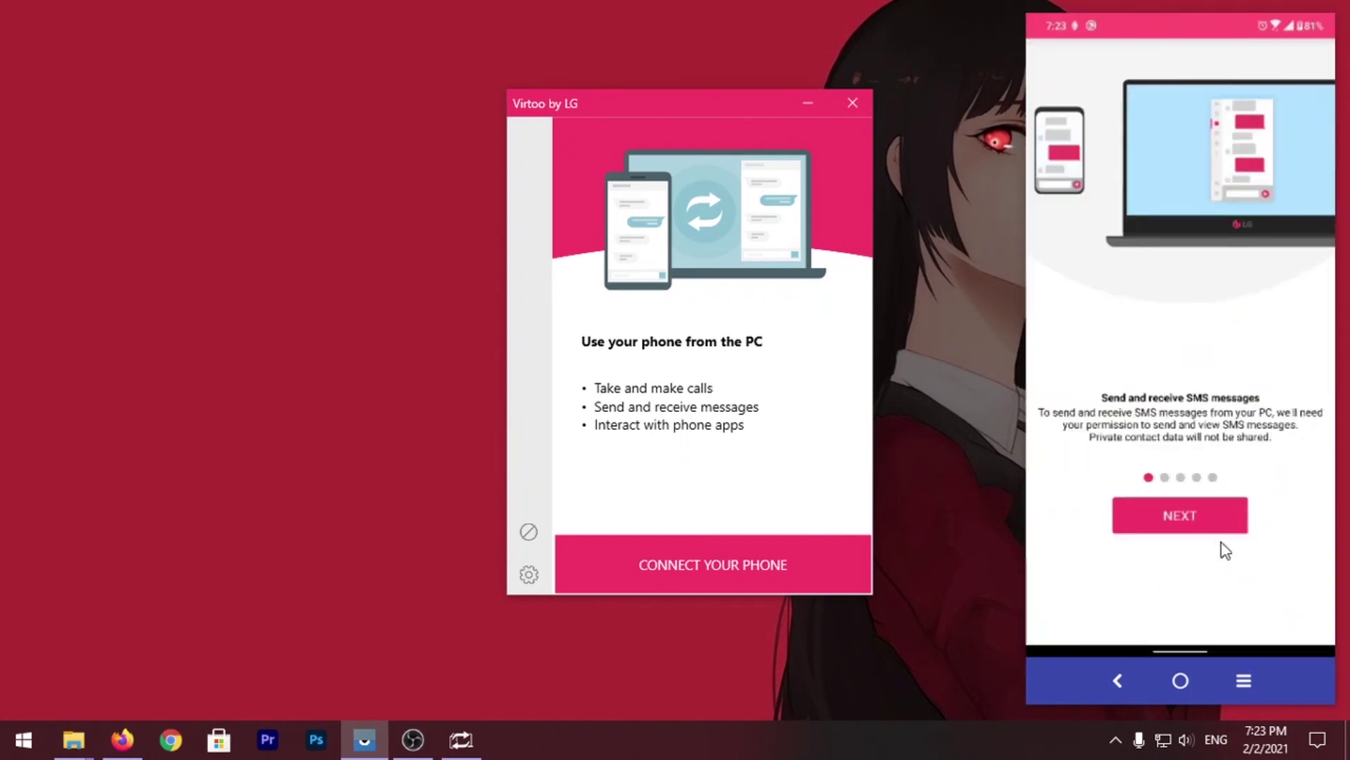
pyautogui.click(1201, 521)
pyautogui.click(1185, 372)
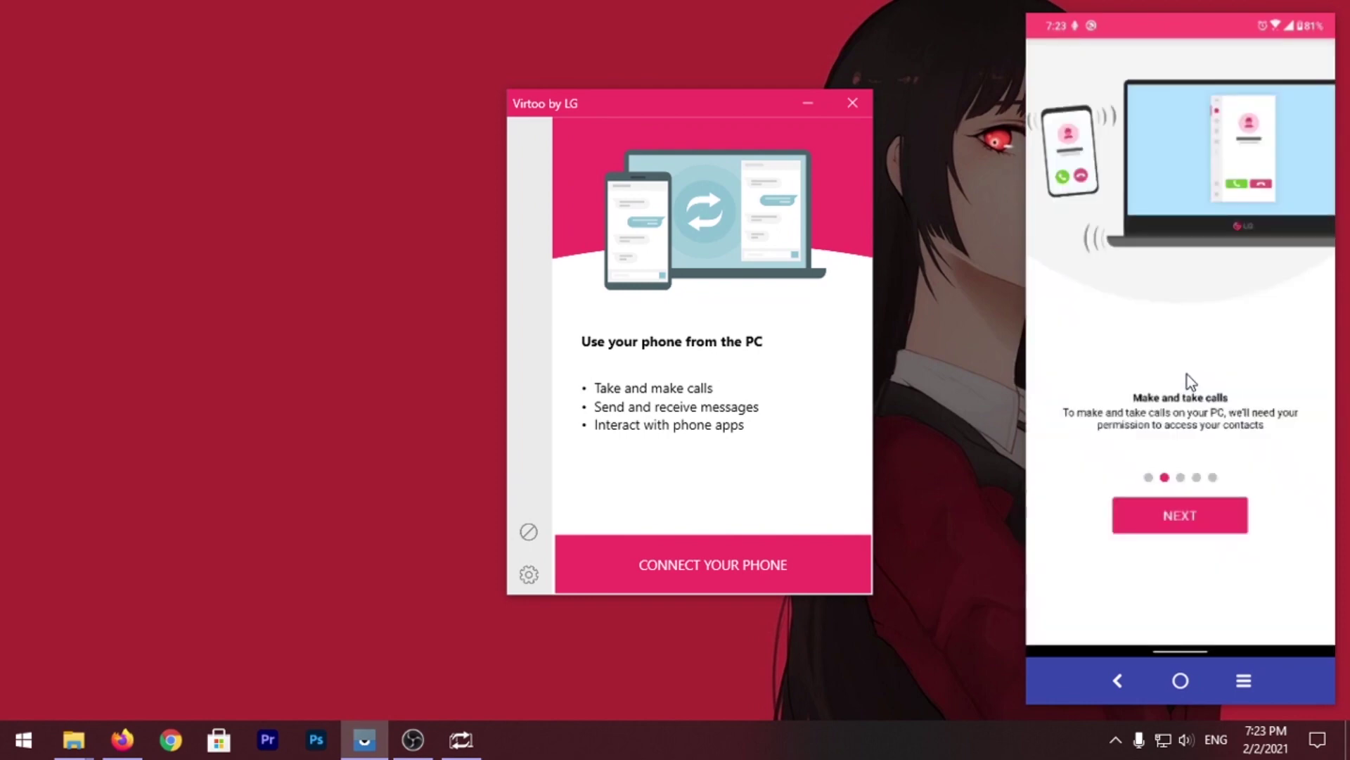
pyautogui.click(1206, 506)
pyautogui.click(1187, 368)
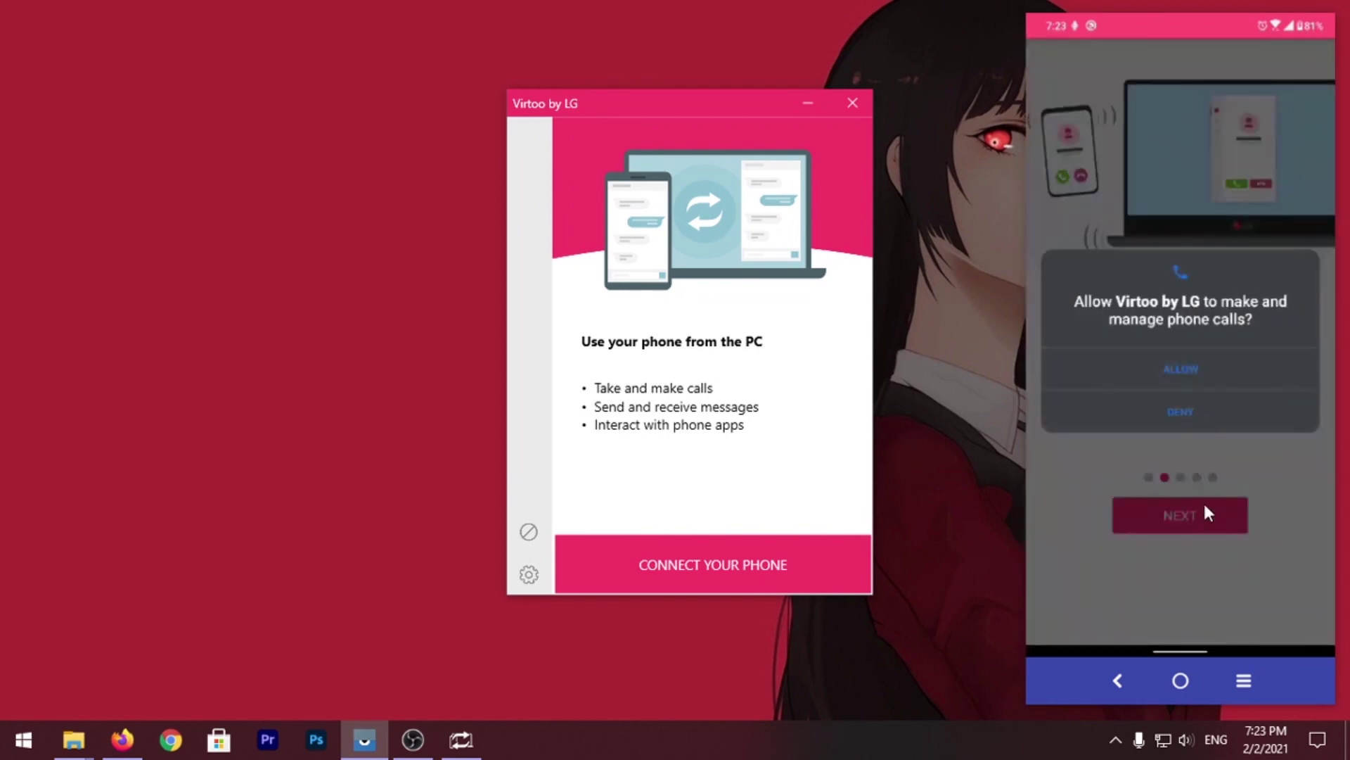
pyautogui.click(1188, 371)
pyautogui.click(1203, 516)
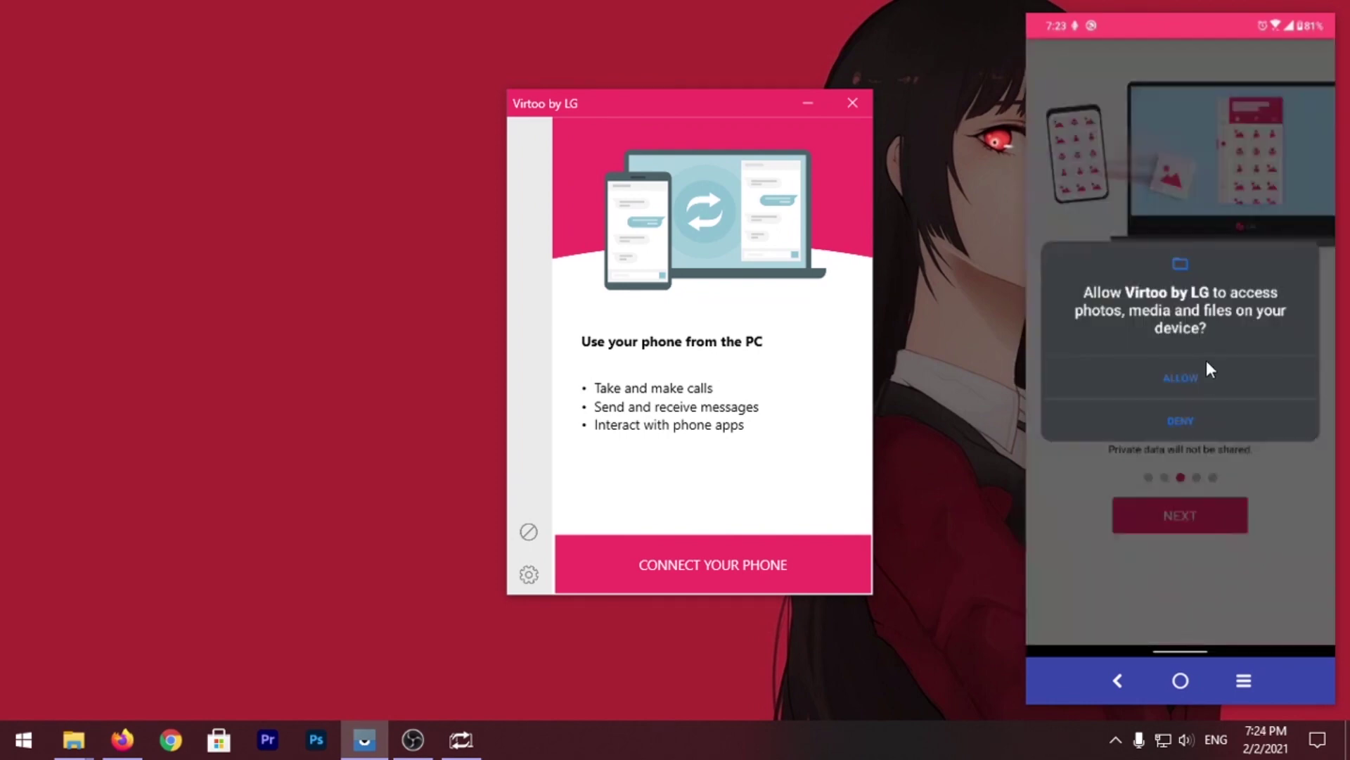
pyautogui.click(1206, 360)
# Grant Virtoo by LG notification access on the phone and allow it to turn on Bluetooth
pyautogui.click(1215, 521)
pyautogui.click(1212, 393)
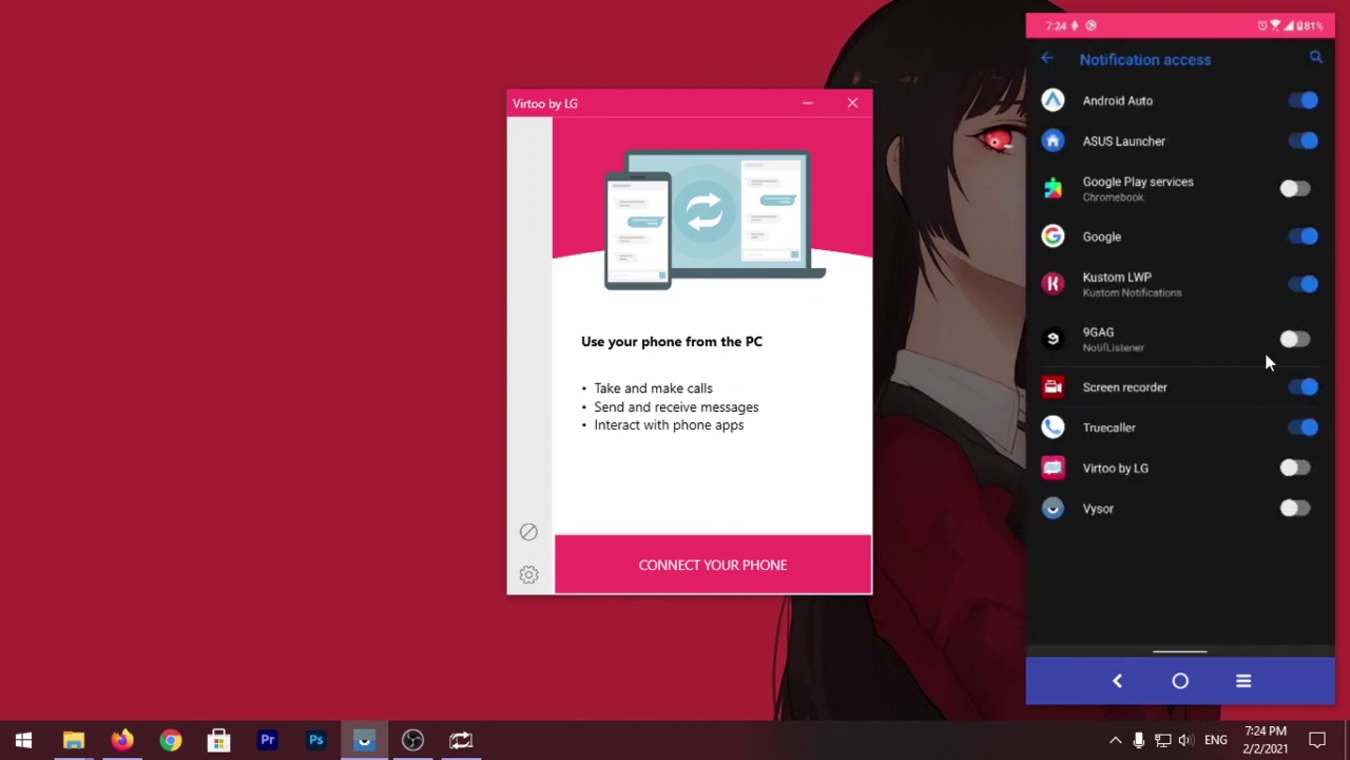
pyautogui.click(1304, 467)
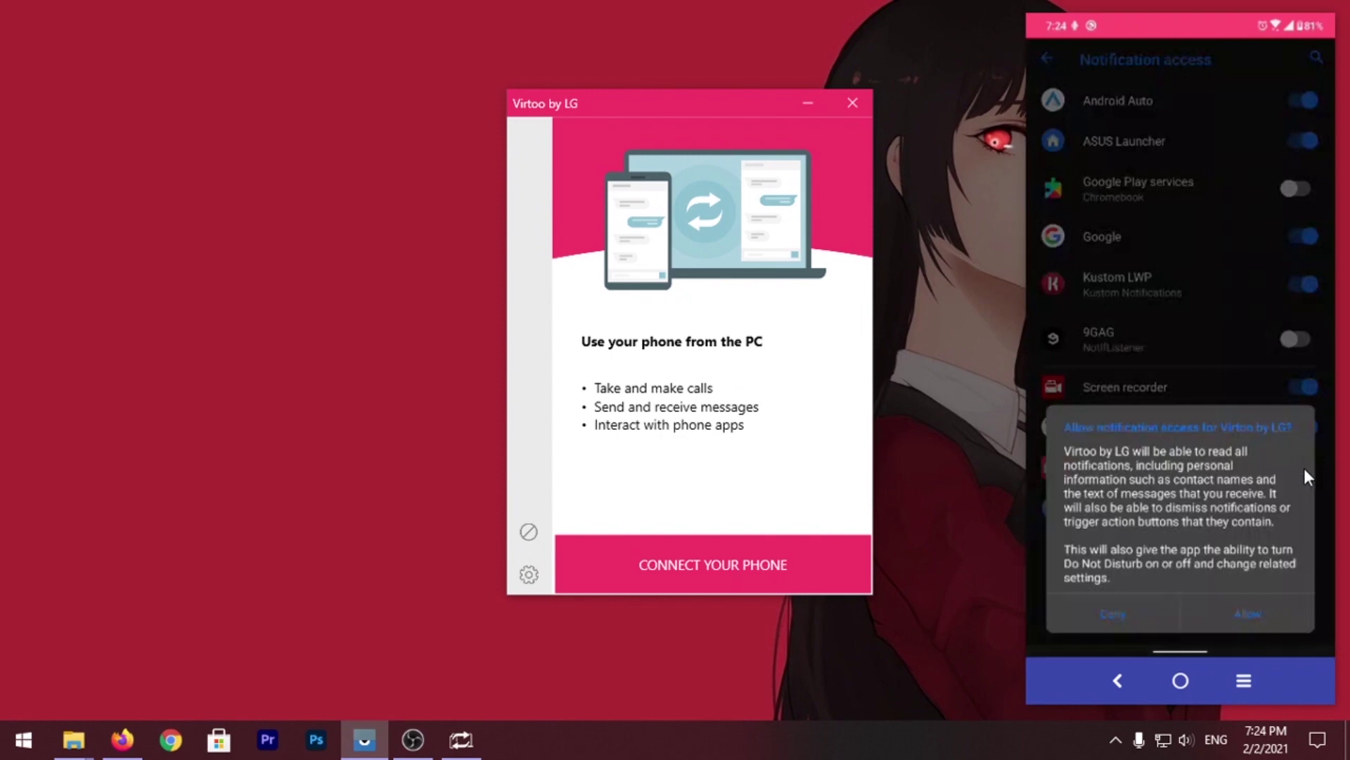
pyautogui.click(1247, 596)
pyautogui.click(1152, 682)
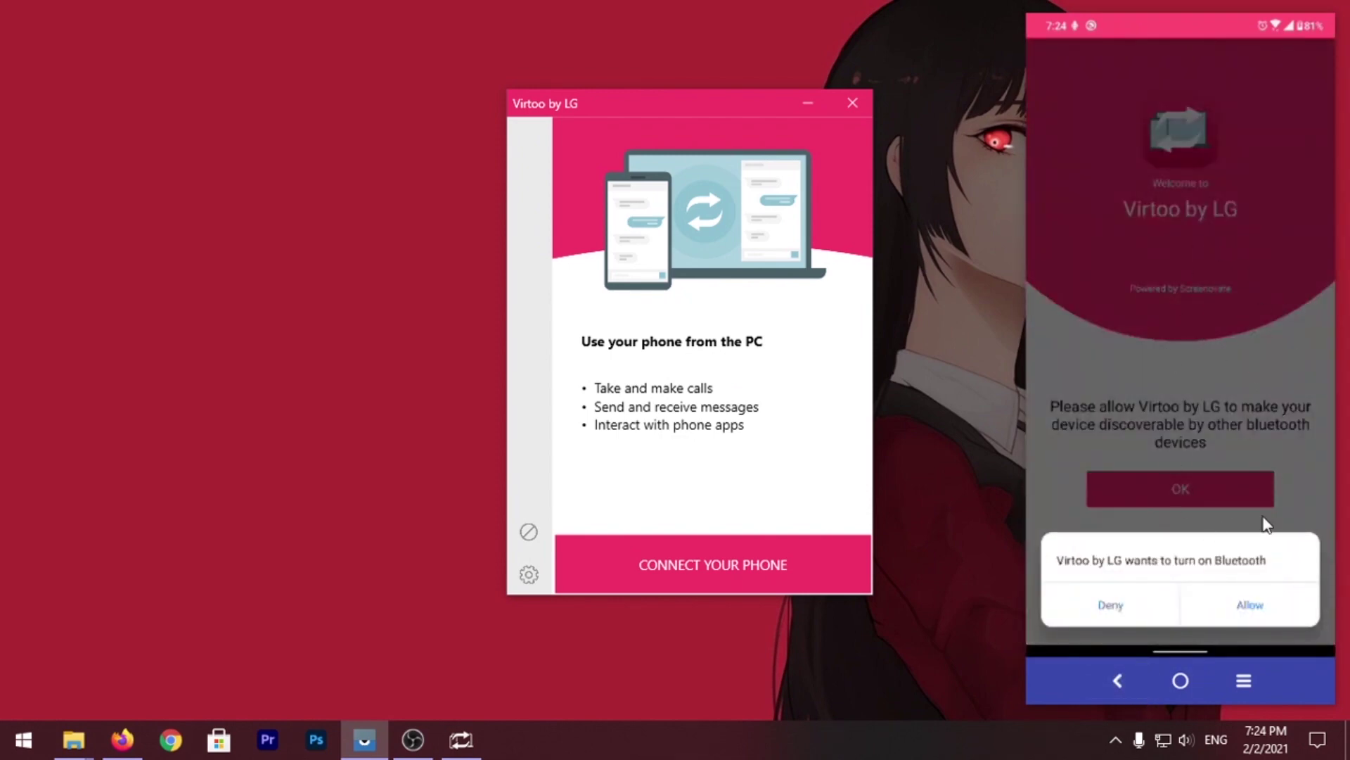
pyautogui.click(1259, 605)
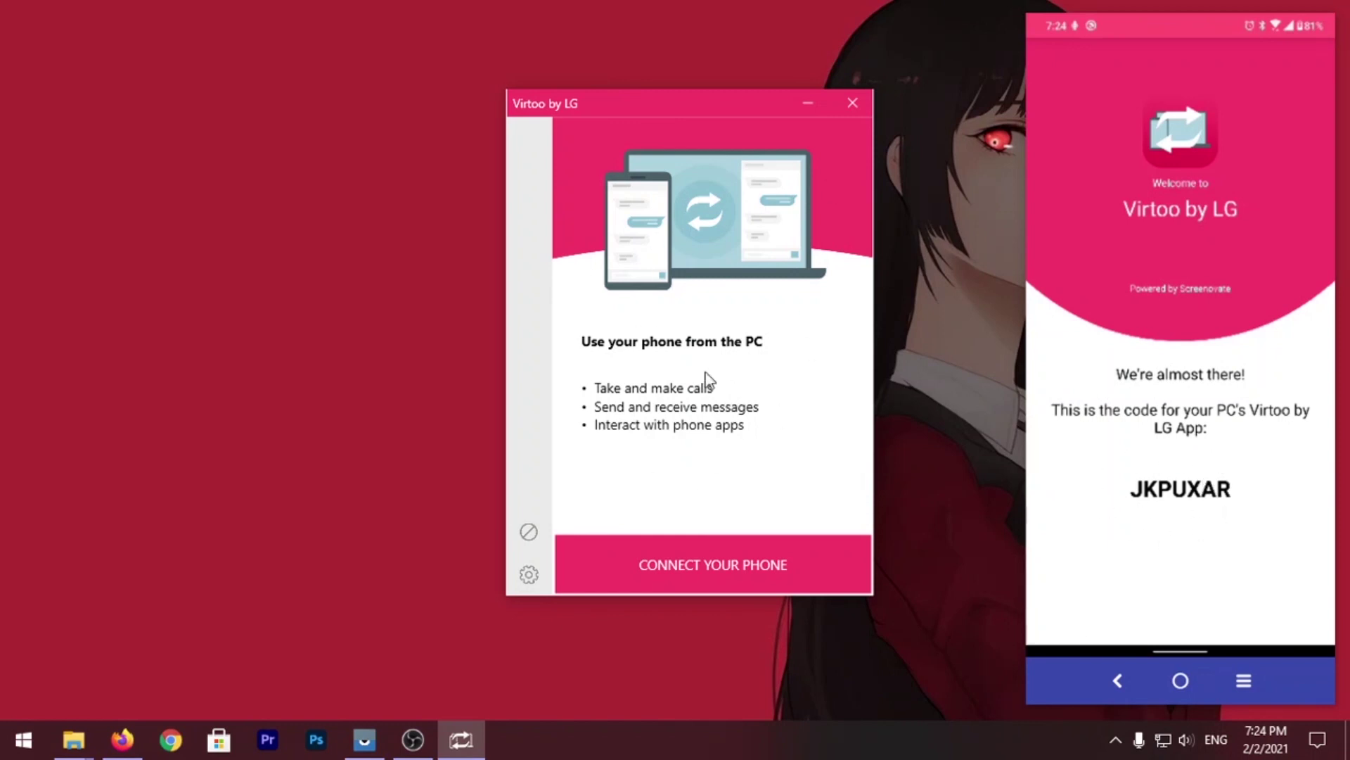
# Add a new Android phone in Virtoo by LG on the PC and submit the pairing code shown on the phone
pyautogui.click(731, 568)
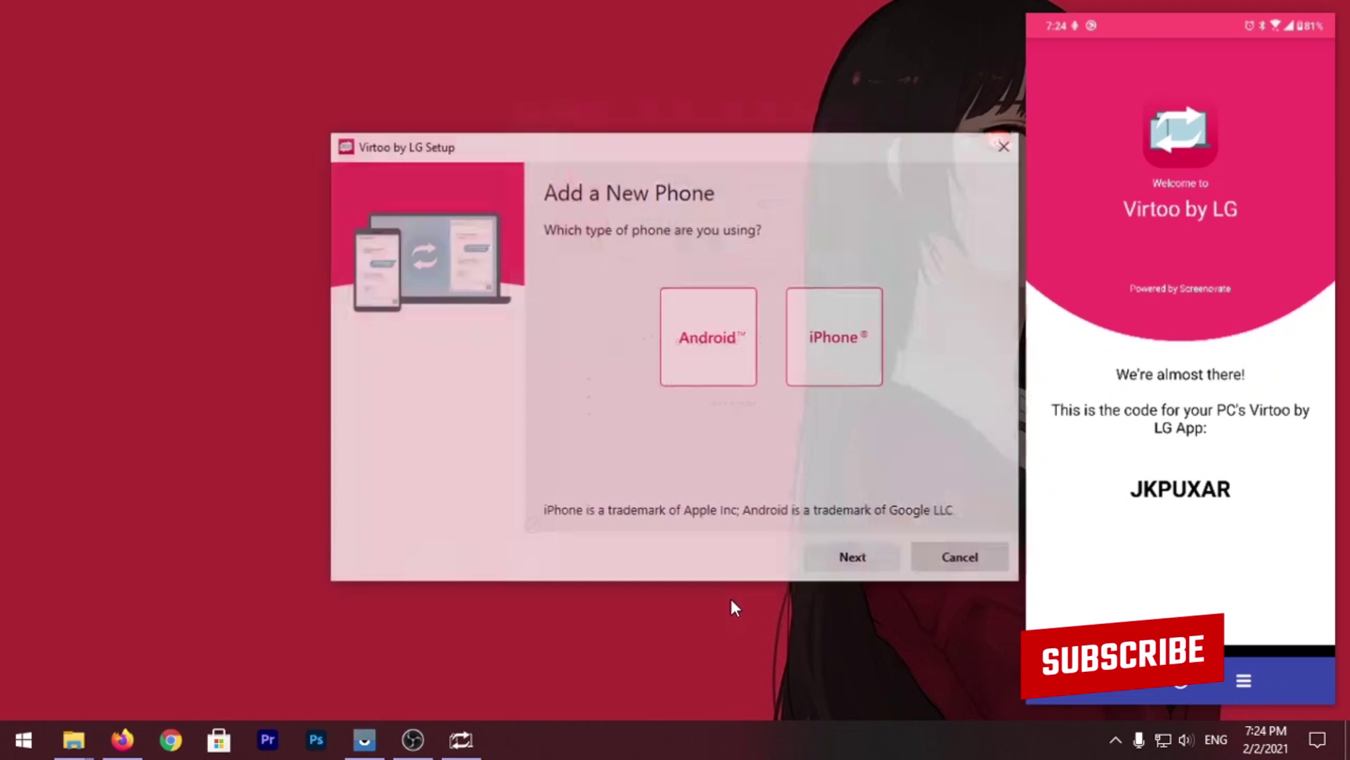
pyautogui.click(724, 338)
pyautogui.click(816, 562)
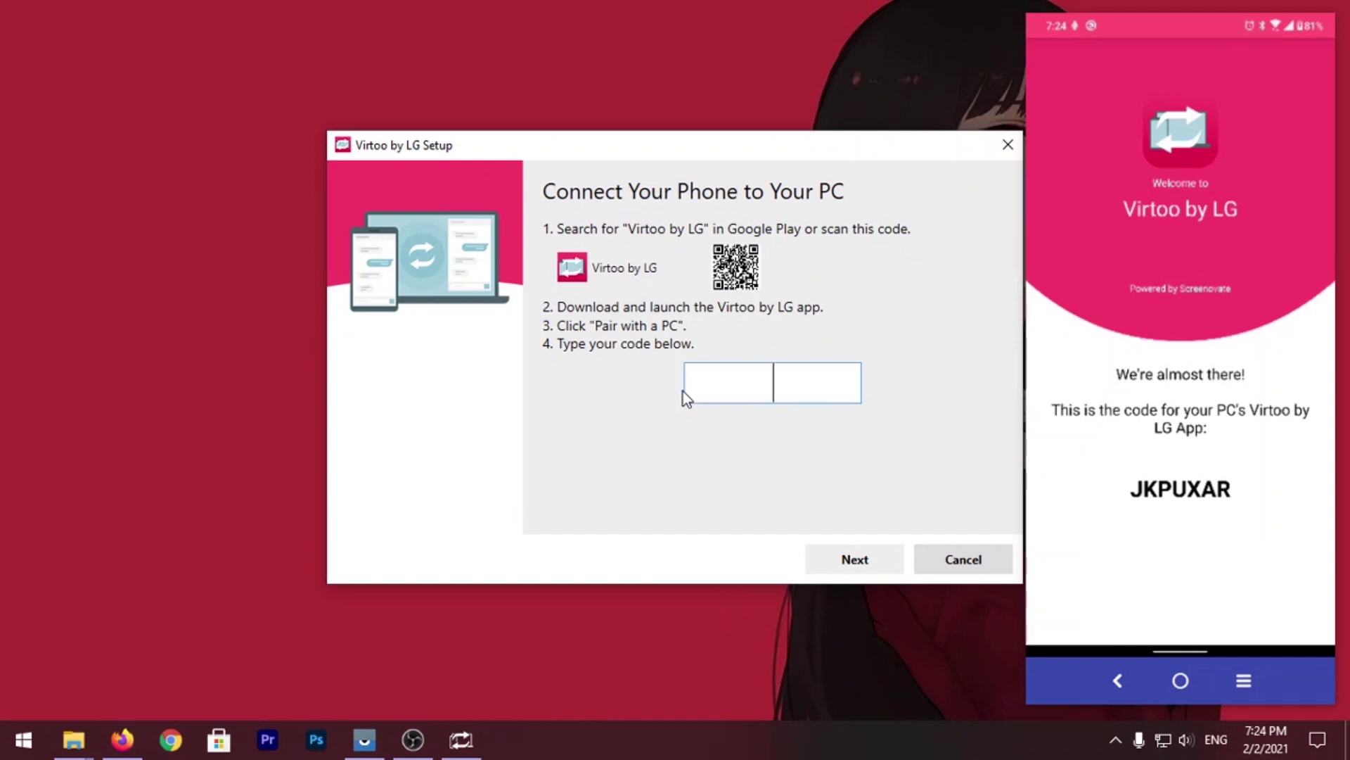
pyautogui.write('J')
pyautogui.press('BackSpace')
pyautogui.write('JKPUXAR')
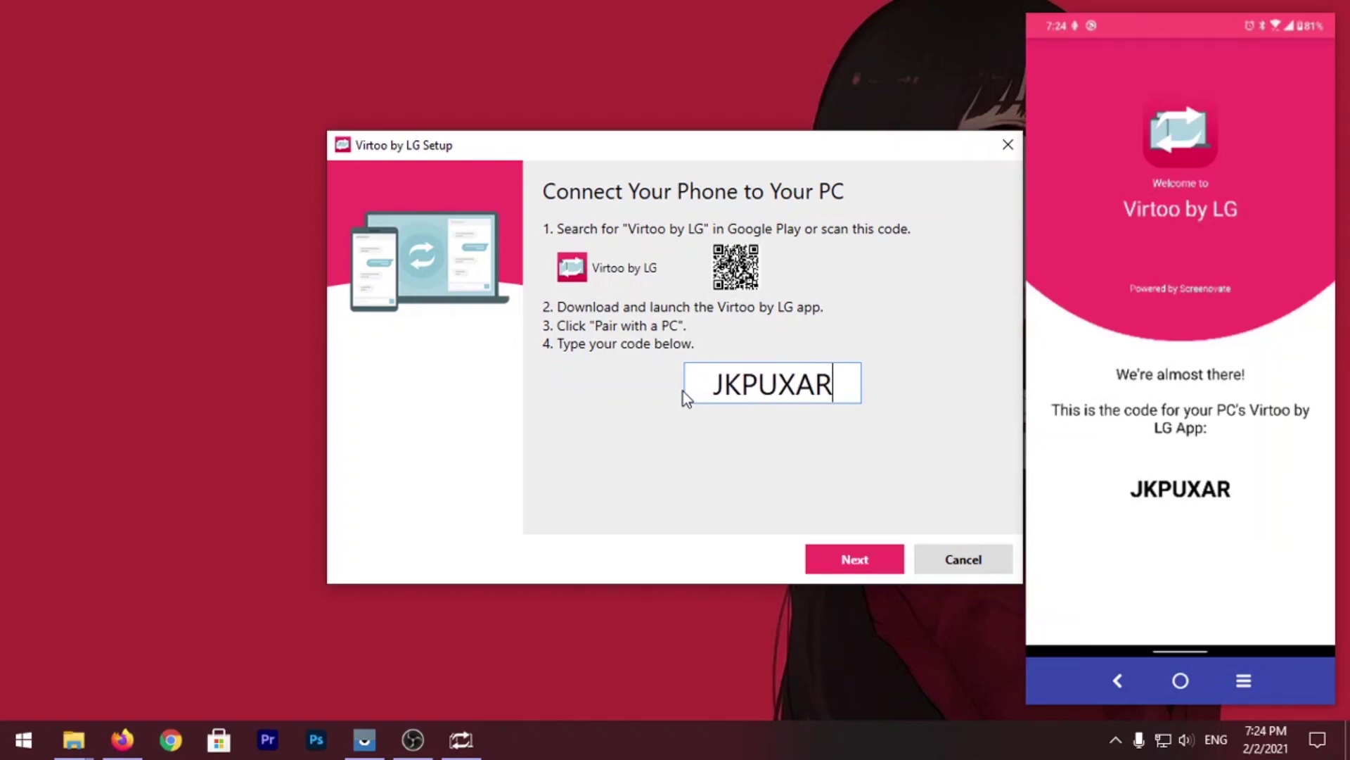
pyautogui.click(851, 563)
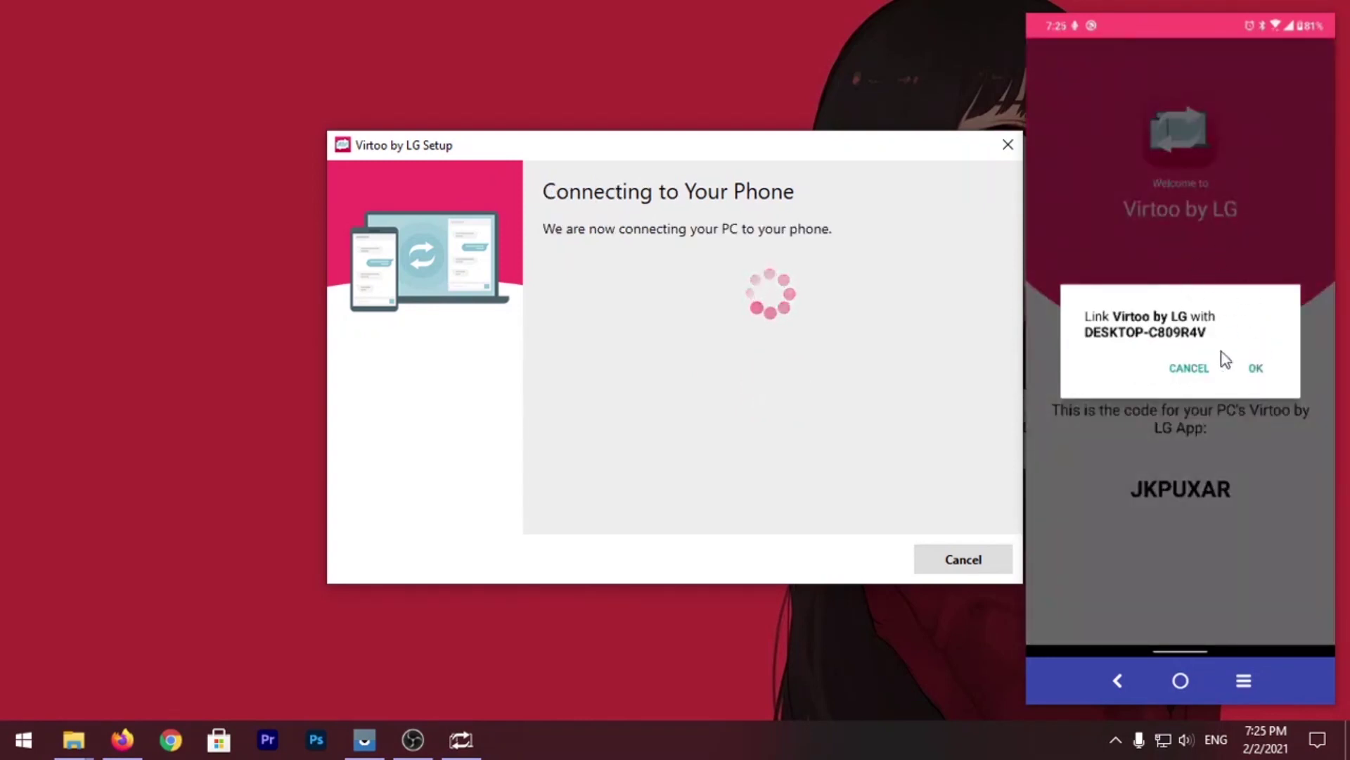
# Accept the link with the PC on the phone, and finish the Virtoo by LG setup on the PC
pyautogui.click(1256, 370)
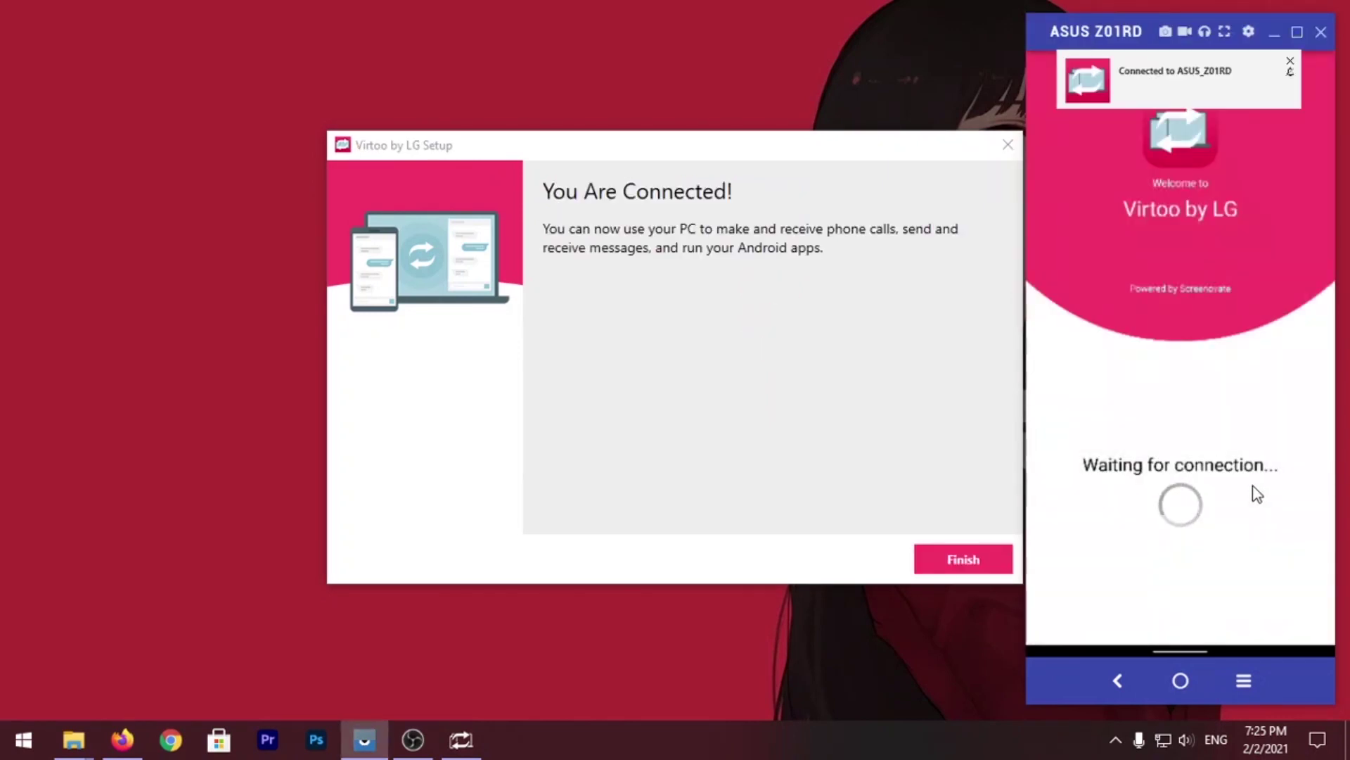
pyautogui.click(983, 561)
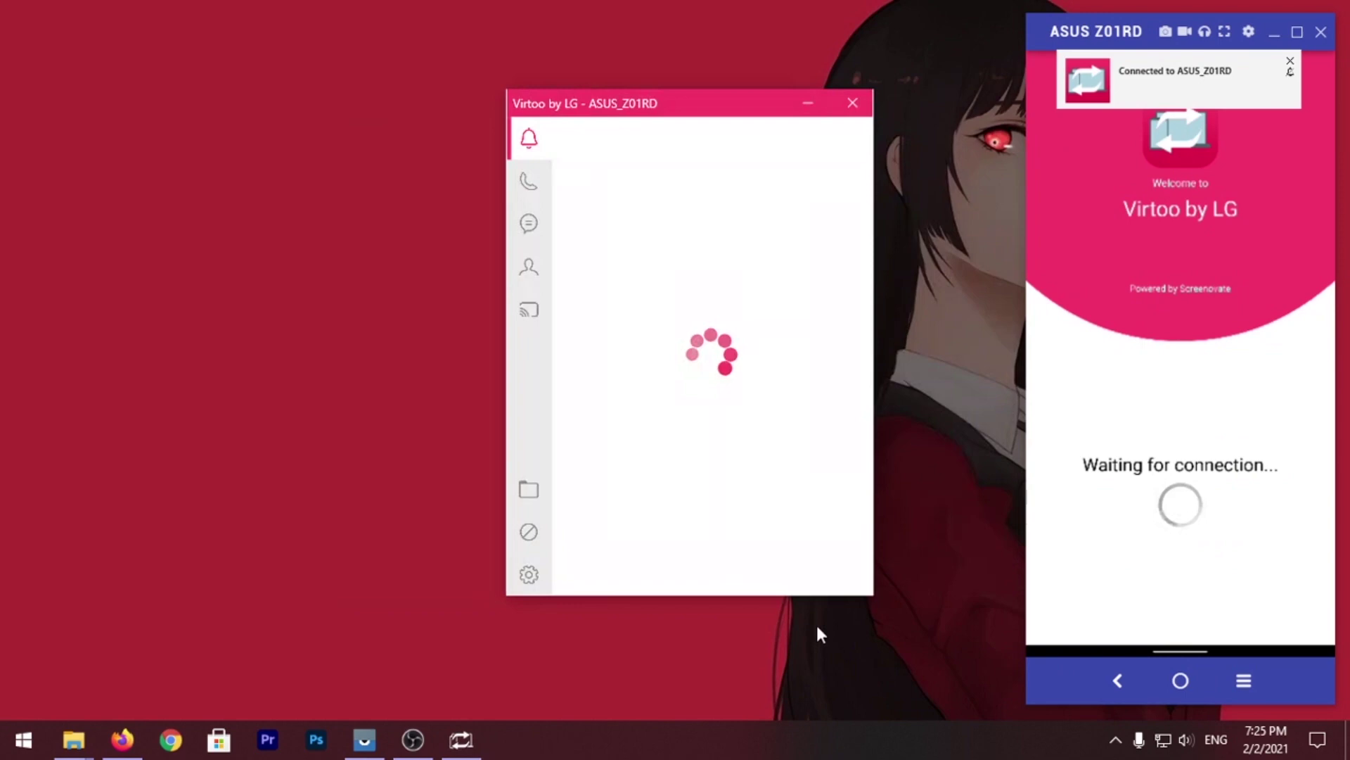
pyautogui.moveTo(687, 113); pyautogui.dragTo(583, 111)
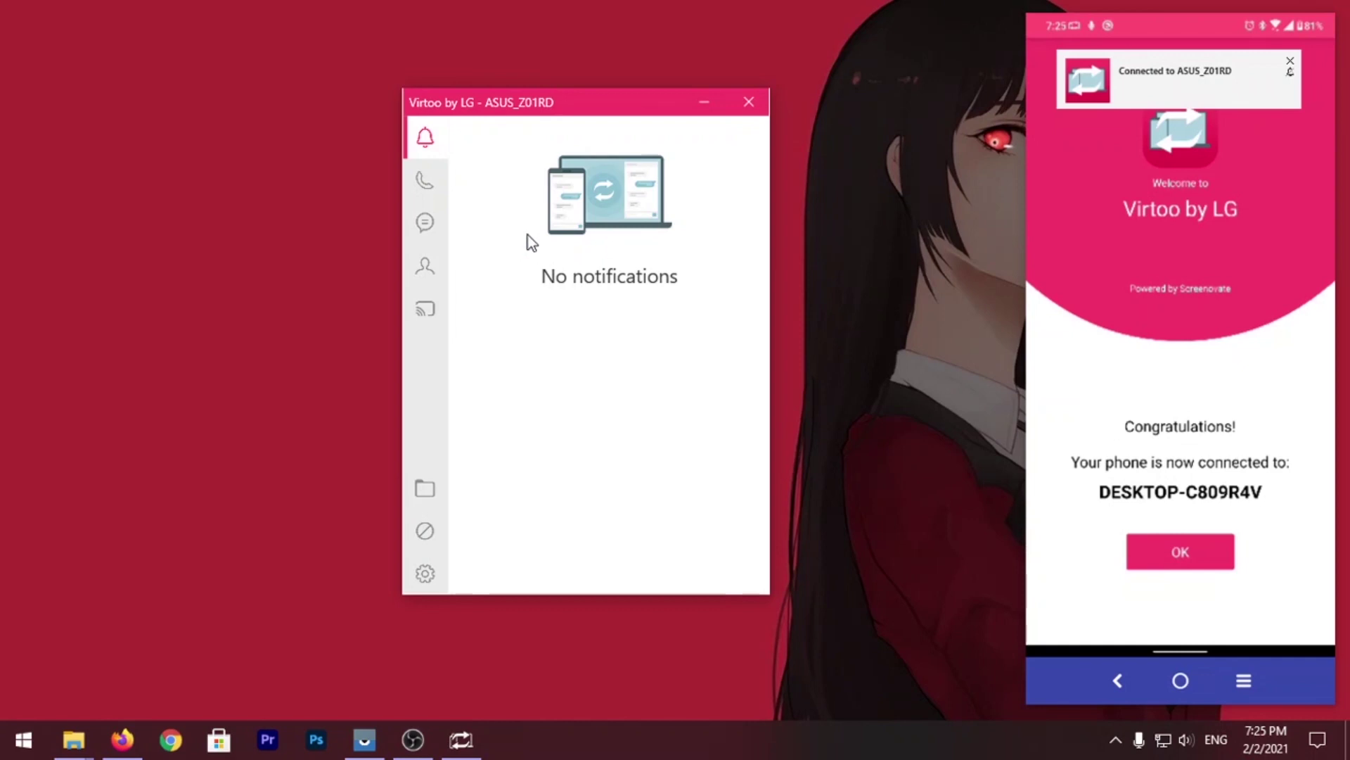
pyautogui.click(668, 268)
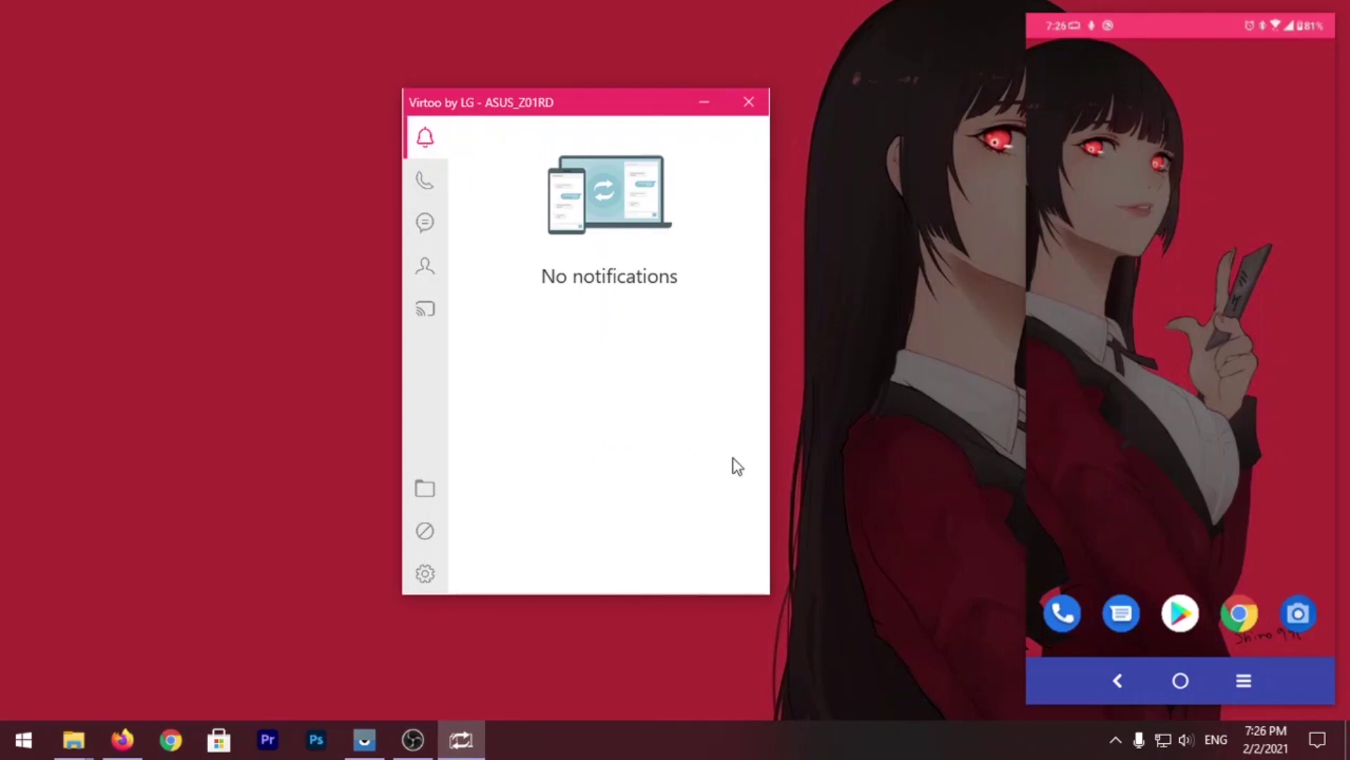
# View the dial pad in Virtoo by LG, and try to send the SMS "hjfgjhfh" in the topmost message conversation
pyautogui.click(425, 181)
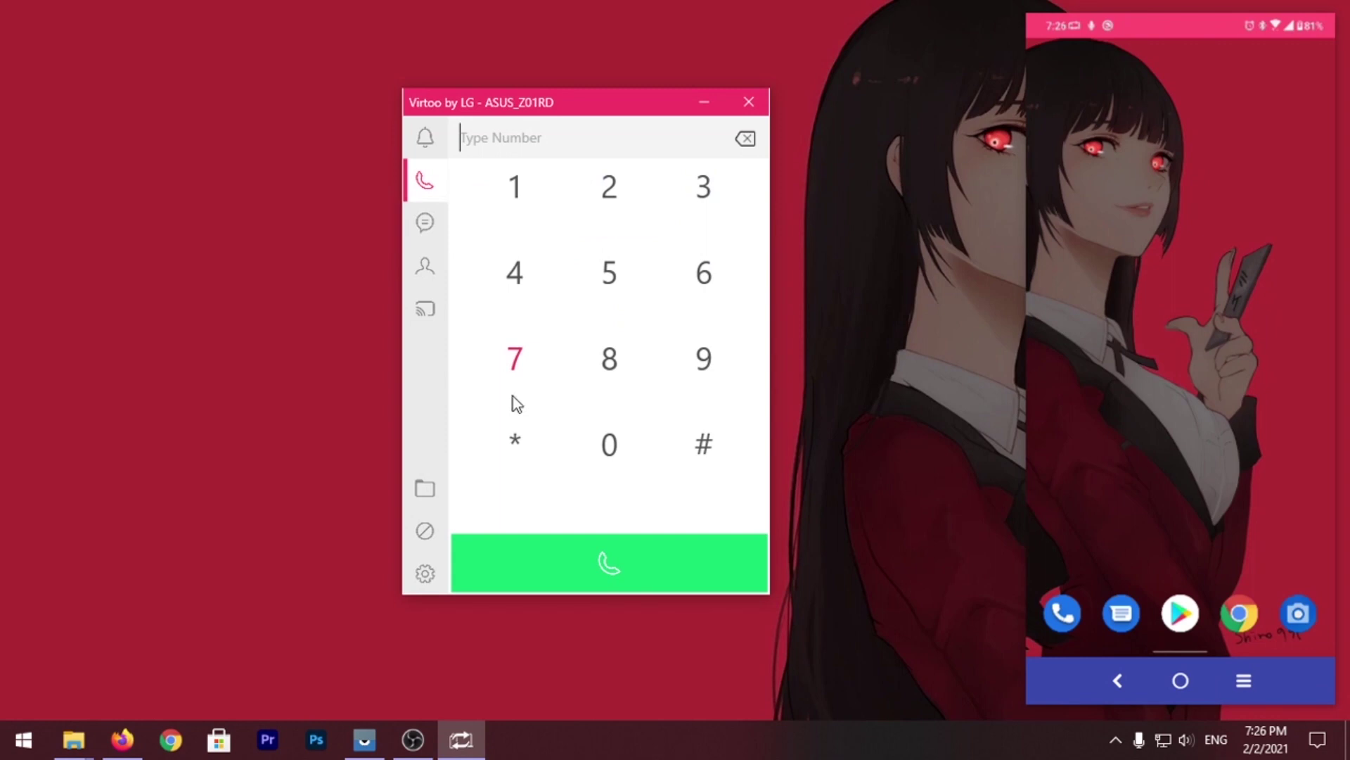
pyautogui.click(425, 226)
pyautogui.moveTo(759, 265); pyautogui.dragTo(742, 226)
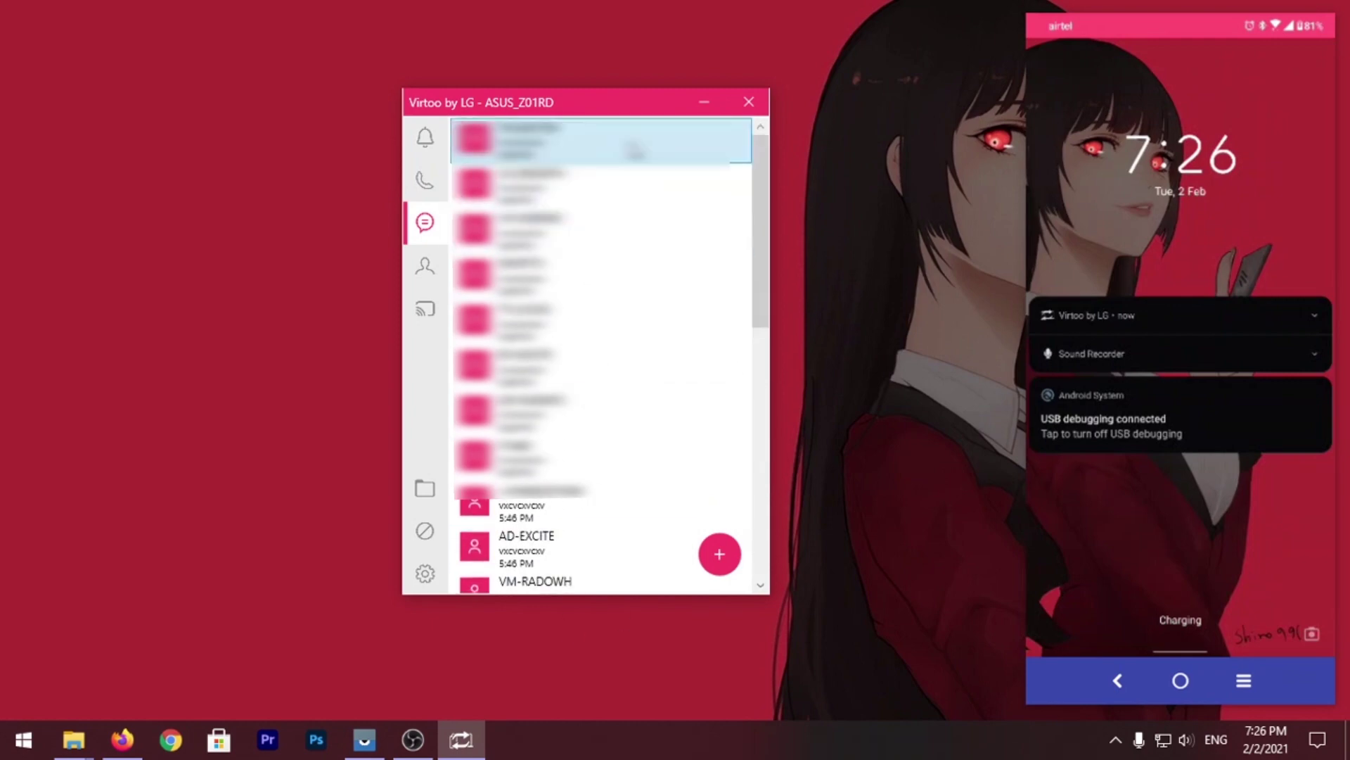
pyautogui.click(633, 149)
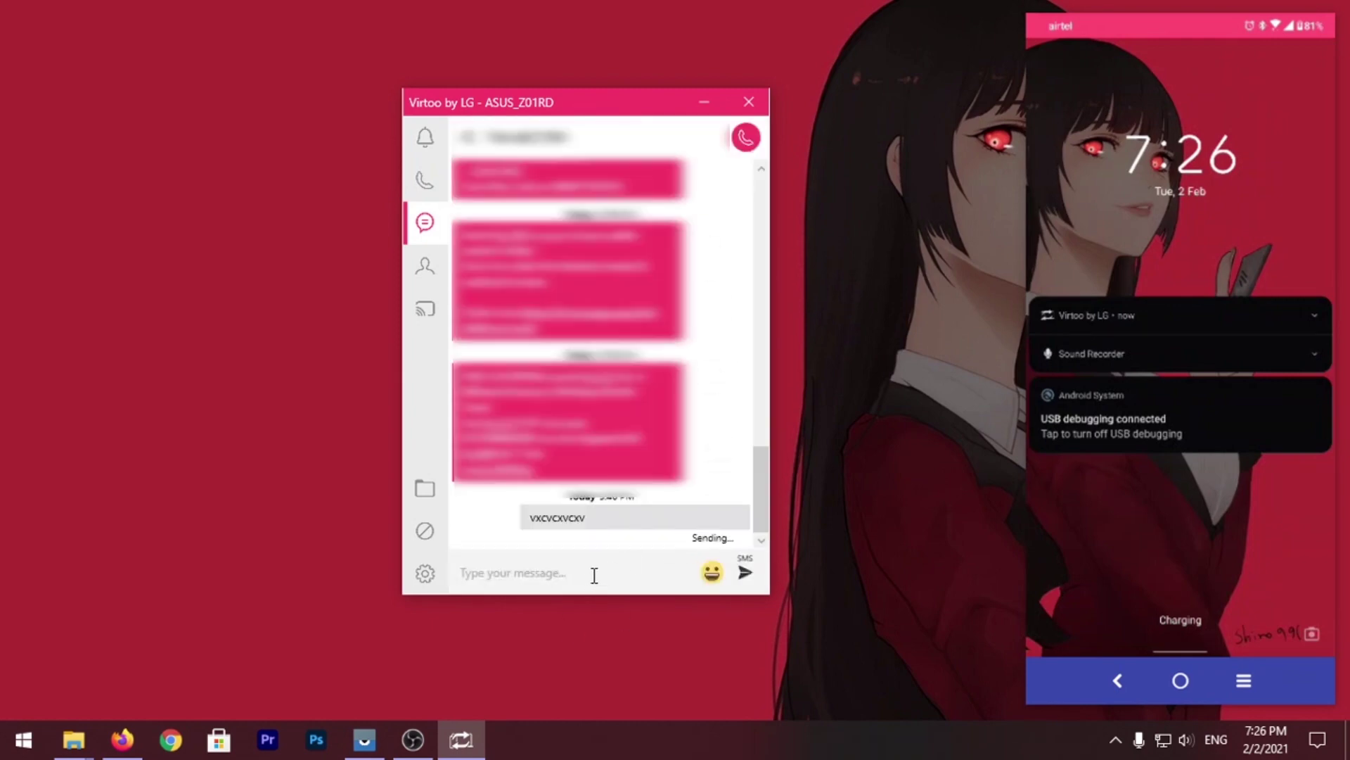
pyautogui.click(654, 573)
pyautogui.write('hjfgjhfh')
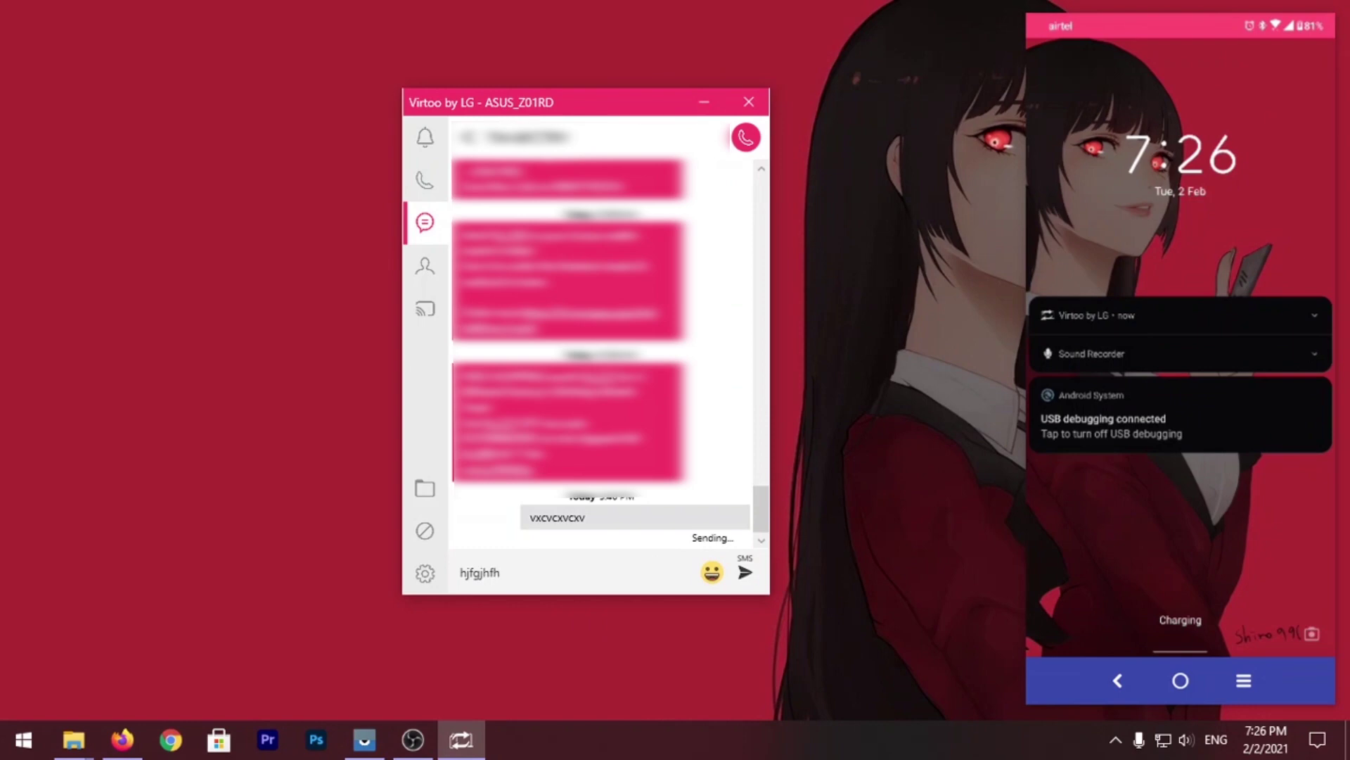
pyautogui.click(741, 575)
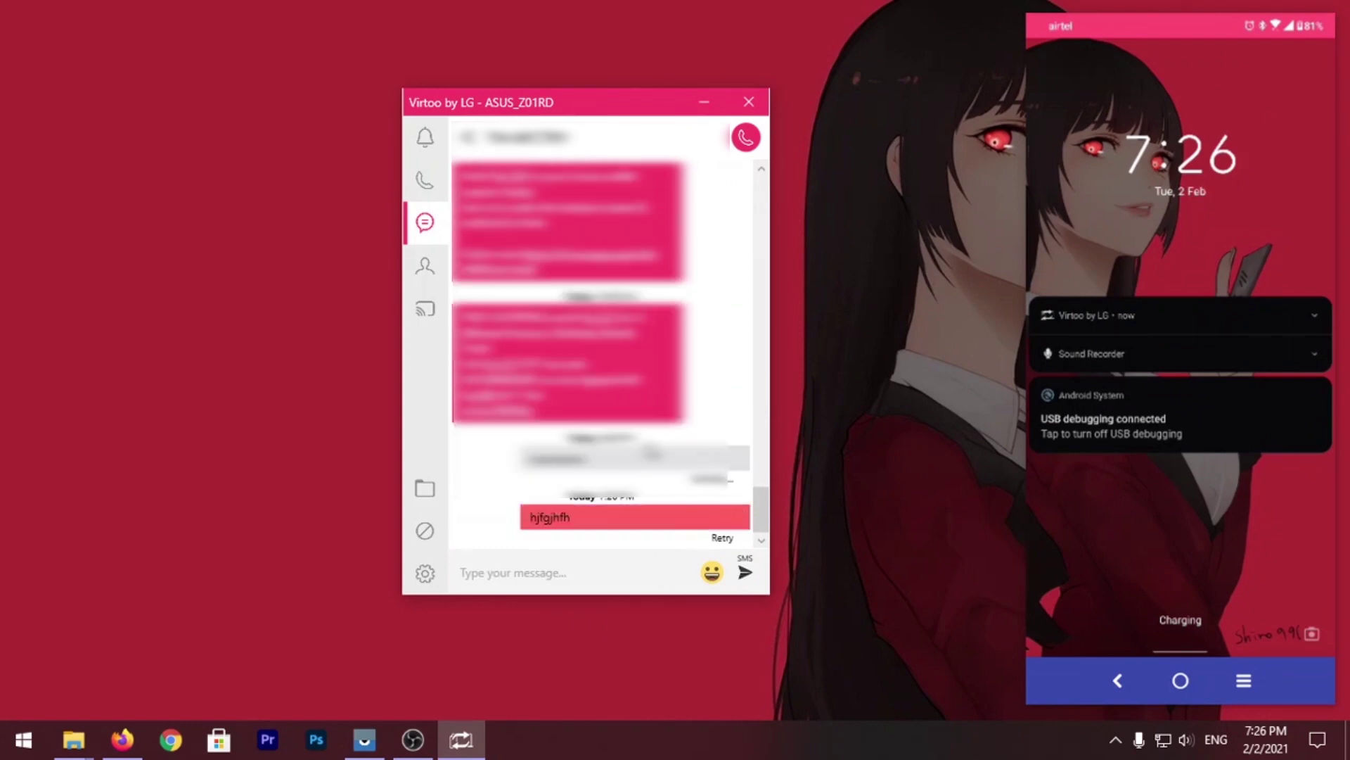
# Browse the phone's contacts list in Virtoo by LG
pyautogui.click(425, 222)
pyautogui.click(425, 265)
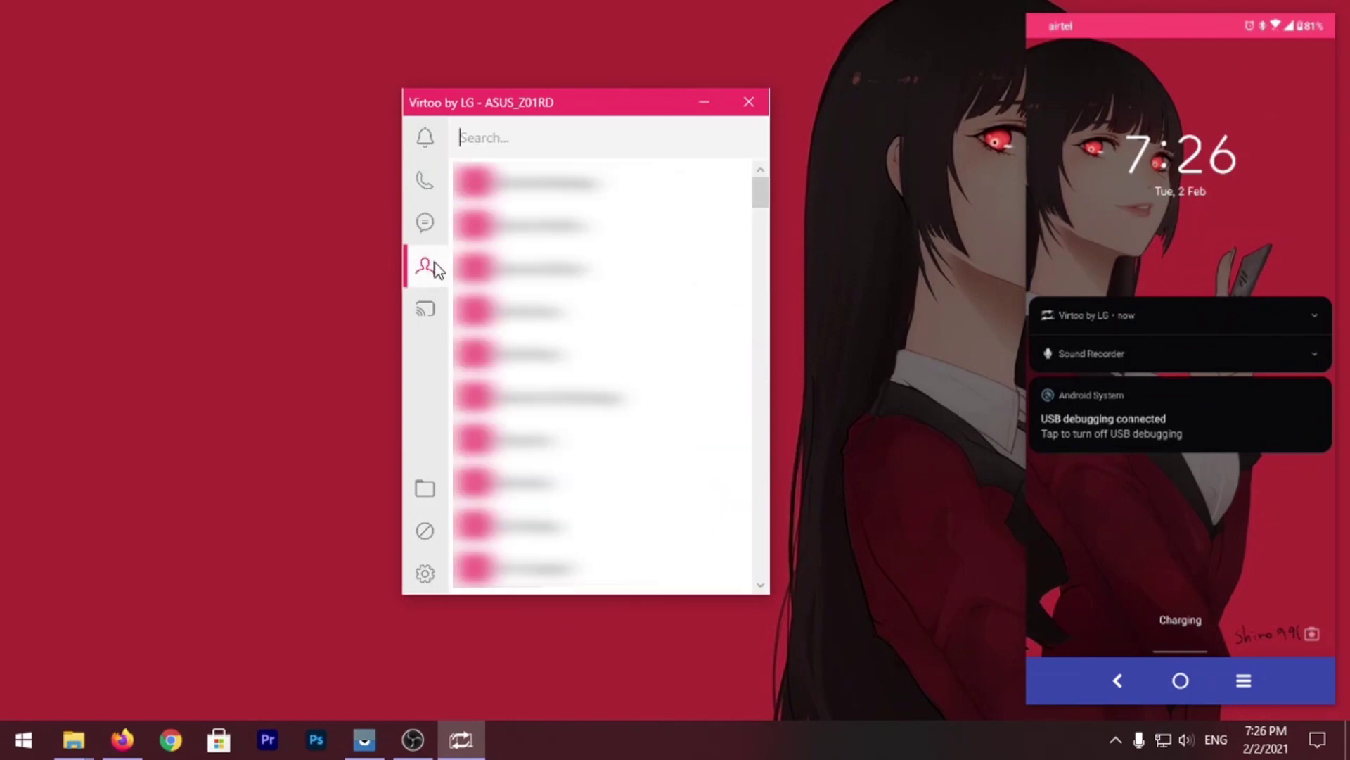
pyautogui.moveTo(758, 191)
pyautogui.mouseDown()
pyautogui.moveTo(751, 500)
pyautogui.moveTo(753, 172)
pyautogui.mouseUp()
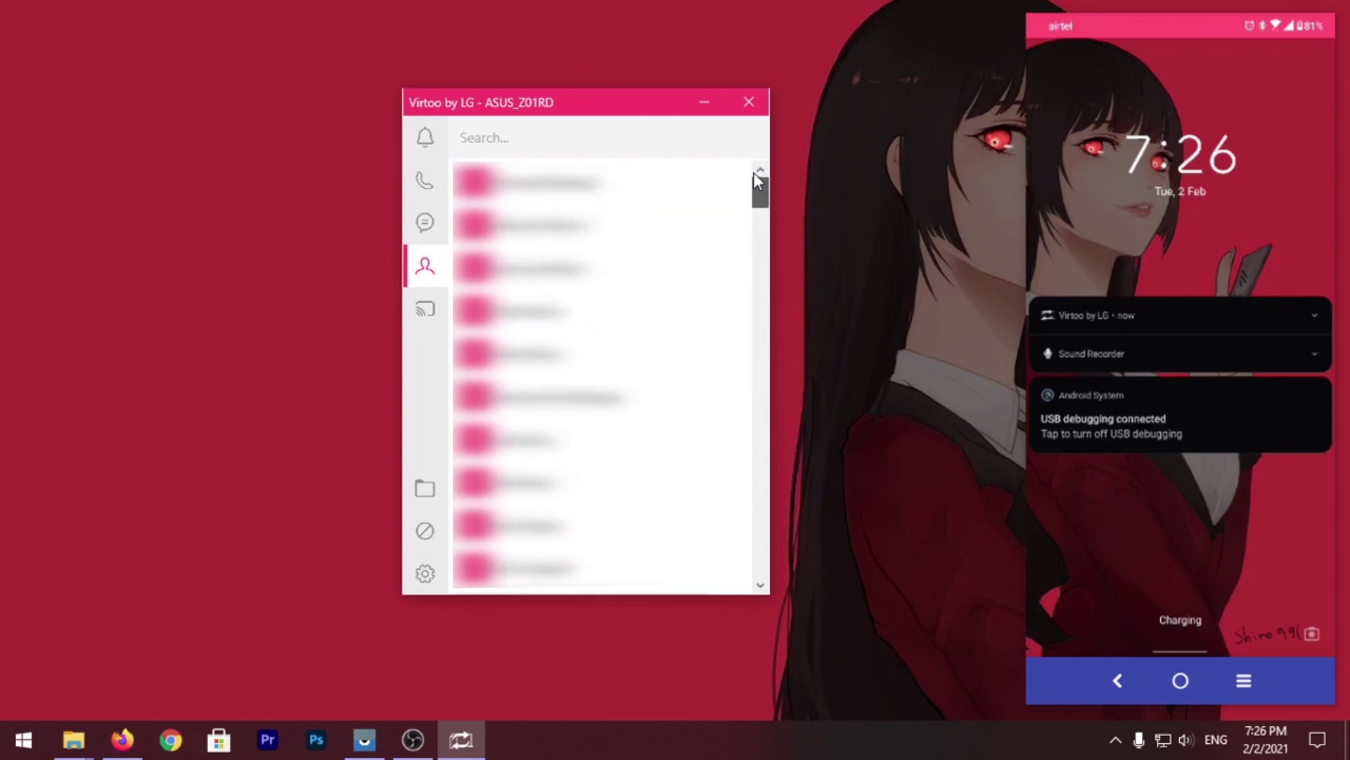
# Try to start phone mirroring, close its notice, and cancel turning on Do Not Disturb
pyautogui.click(425, 309)
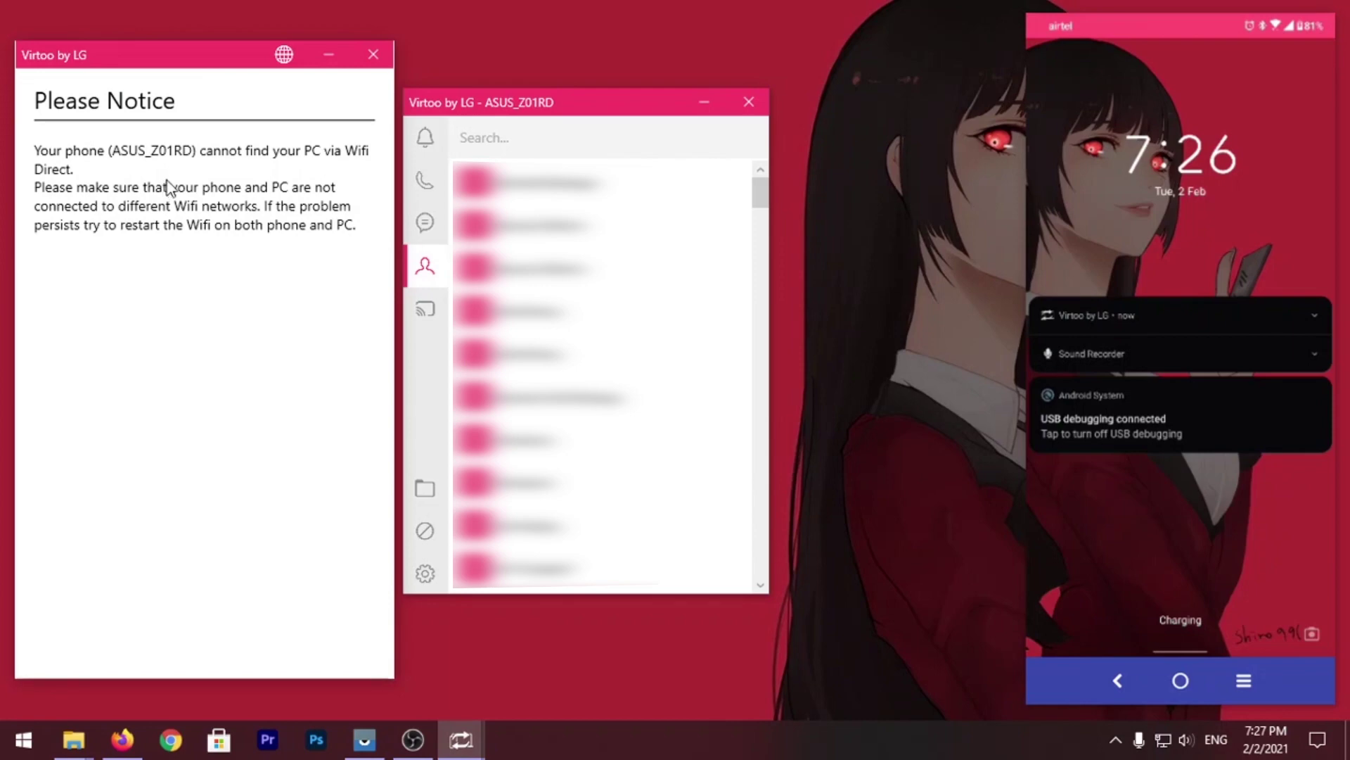
pyautogui.click(373, 54)
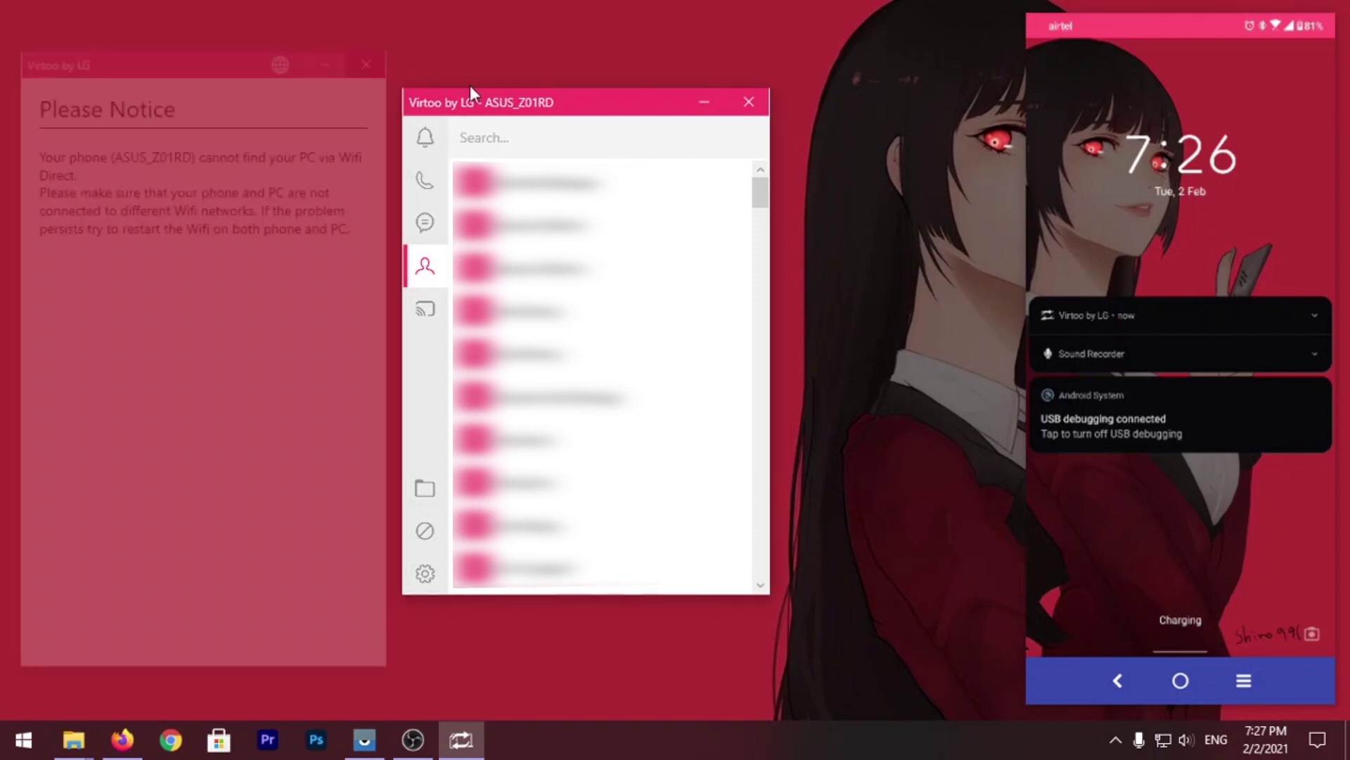
pyautogui.click(424, 538)
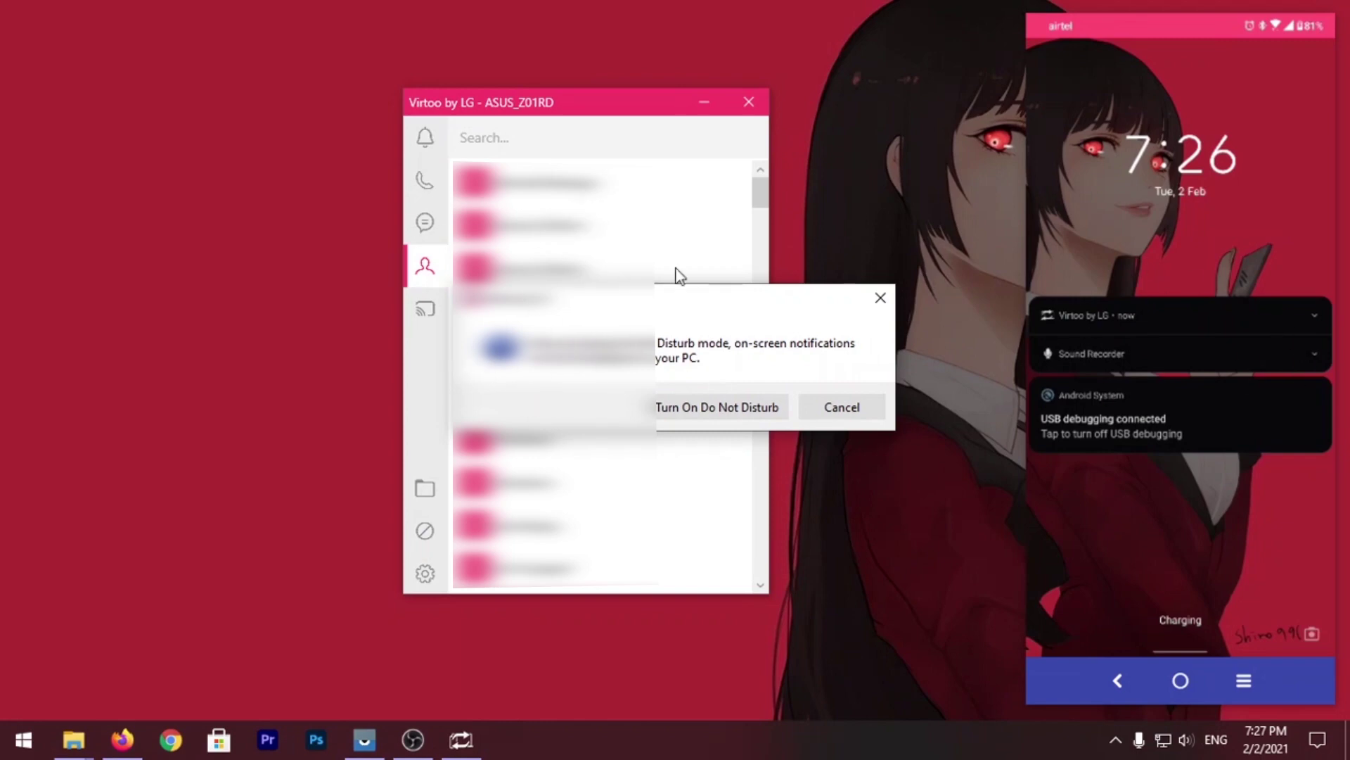
pyautogui.click(855, 411)
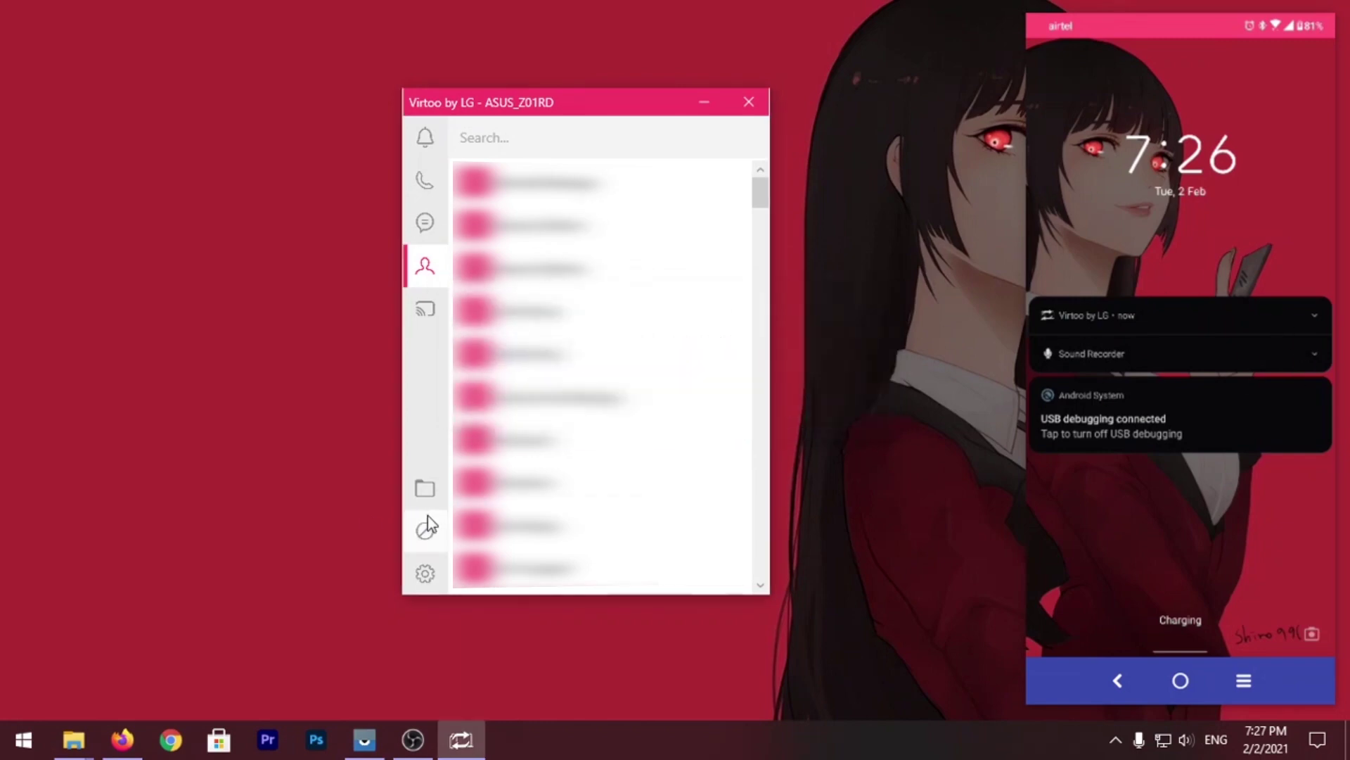
# Open Virtoo by LG's settings and review the Startup, Notifications, Phone Mirroring and Apps pages
pyautogui.click(430, 575)
pyautogui.moveTo(583, 186); pyautogui.dragTo(555, 58)
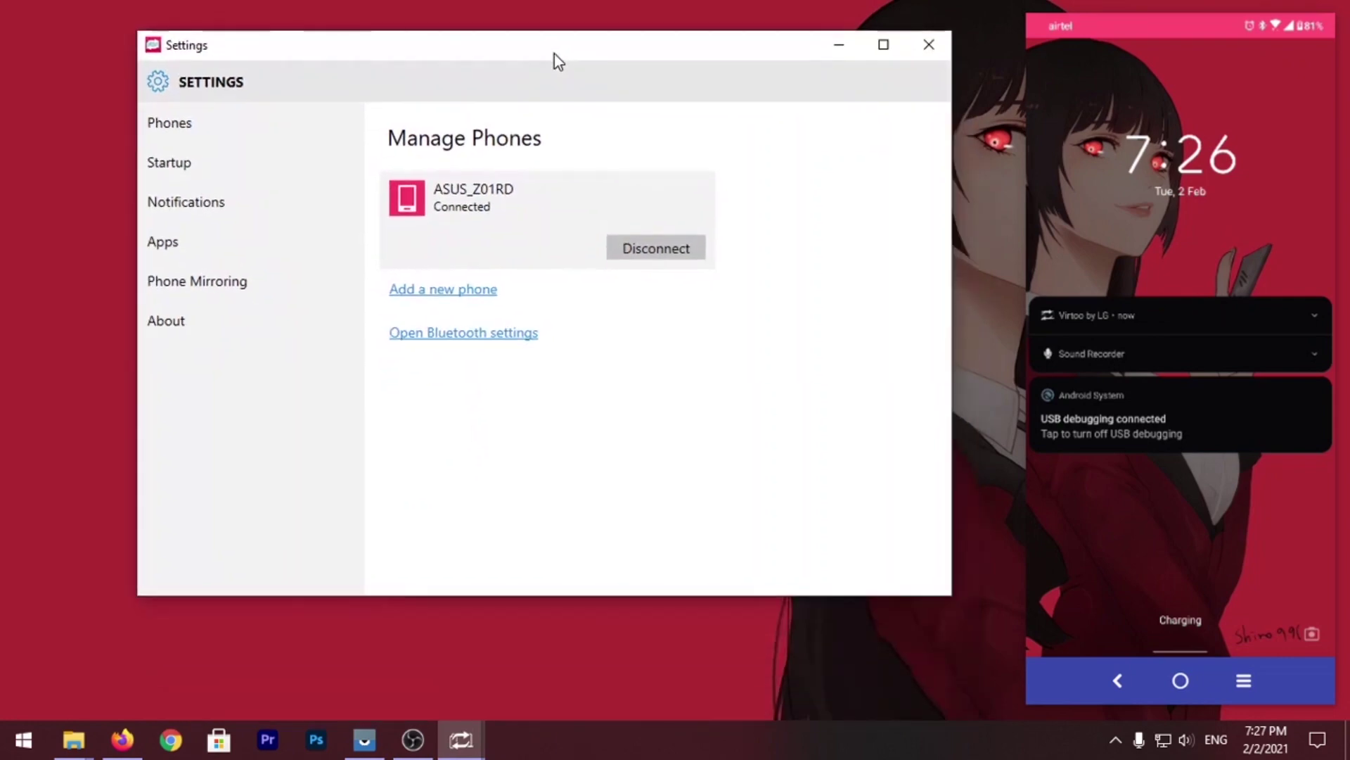
pyautogui.click(204, 166)
pyautogui.click(253, 201)
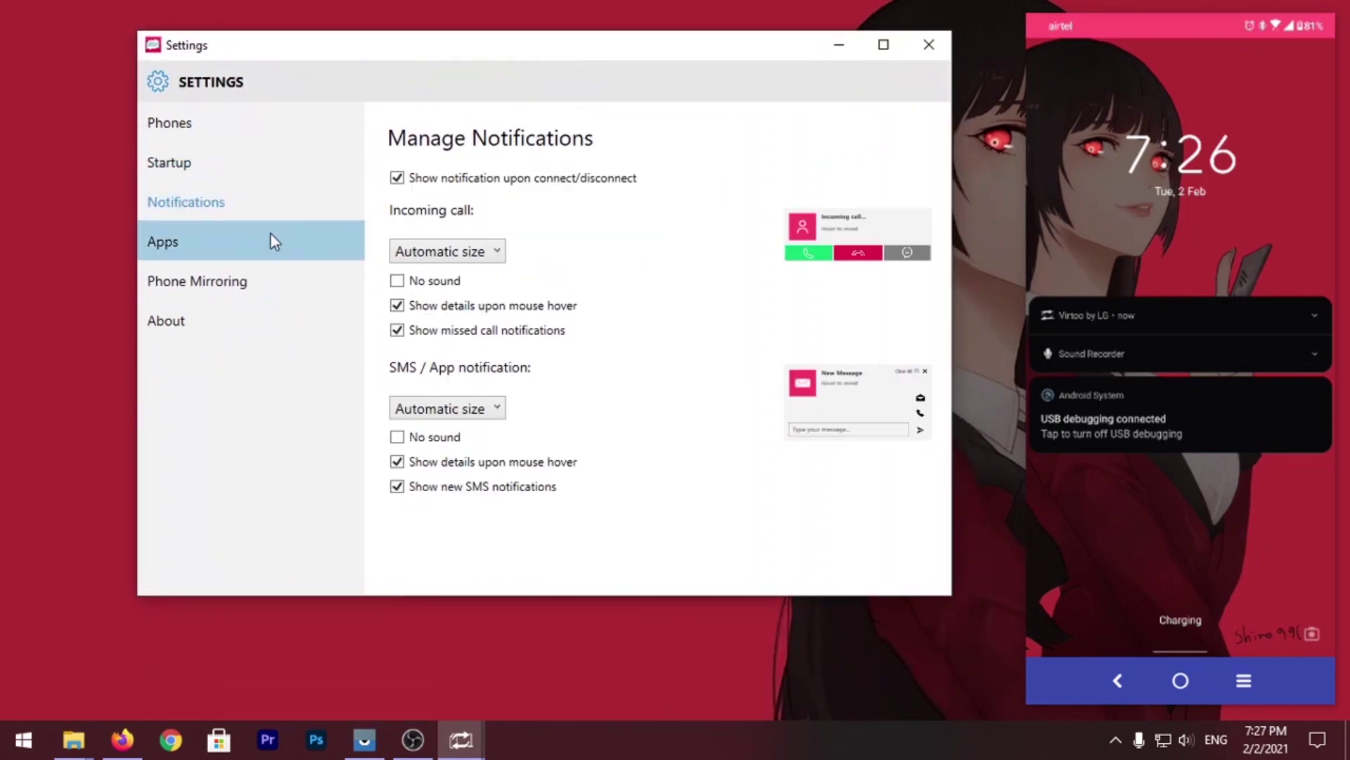
pyautogui.click(271, 238)
pyautogui.click(274, 277)
pyautogui.click(277, 247)
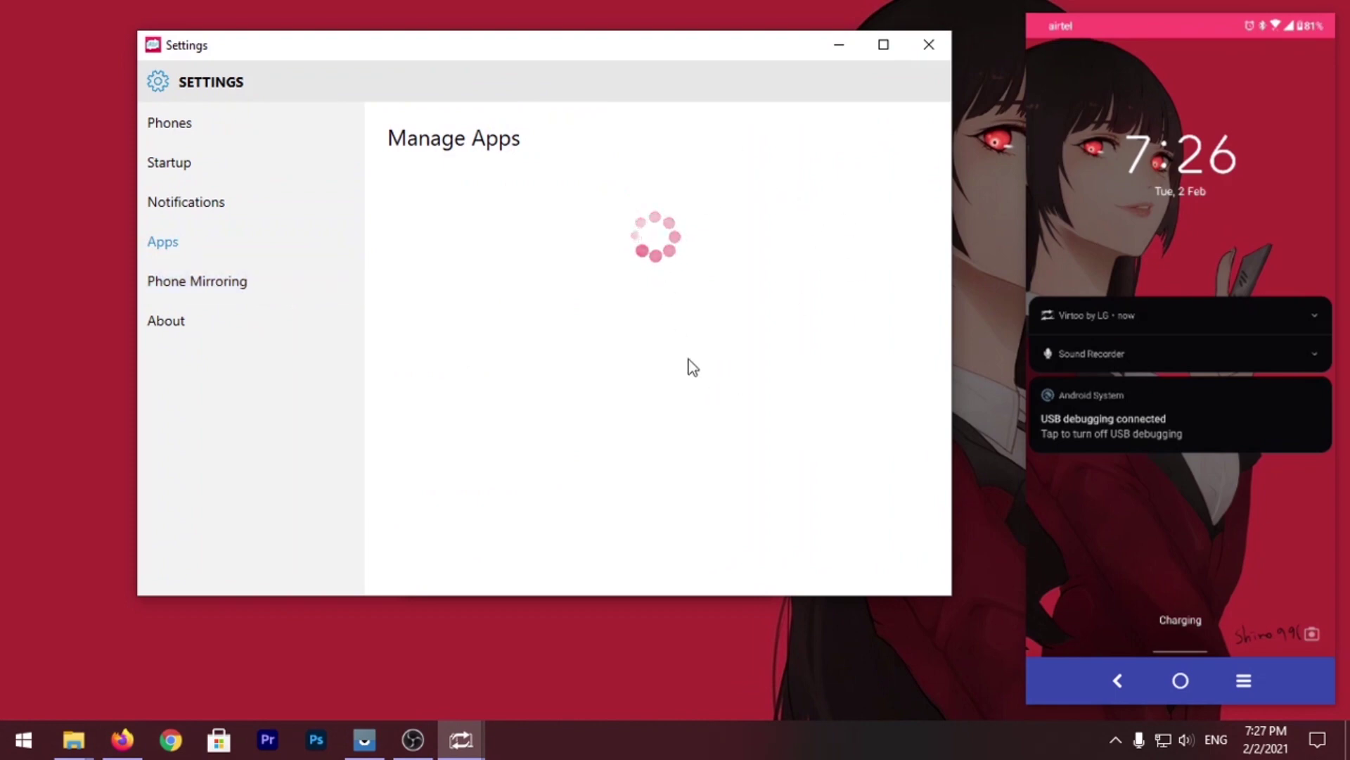
pyautogui.moveTo(941, 150)
pyautogui.mouseDown()
pyautogui.moveTo(932, 272)
pyautogui.moveTo(931, 157)
pyautogui.mouseUp()
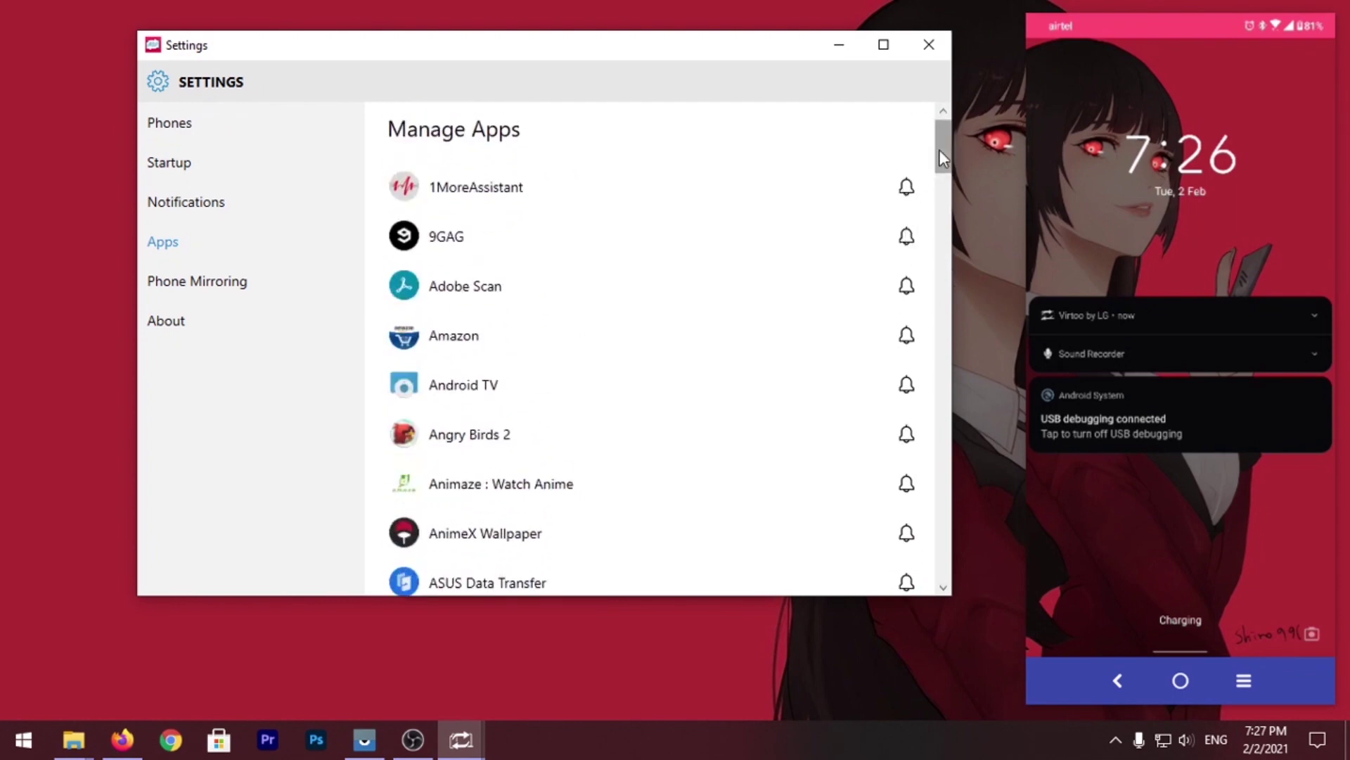
# Try the No sound and Small notification options for incoming calls, and restore Automatic size with sound
pyautogui.click(186, 202)
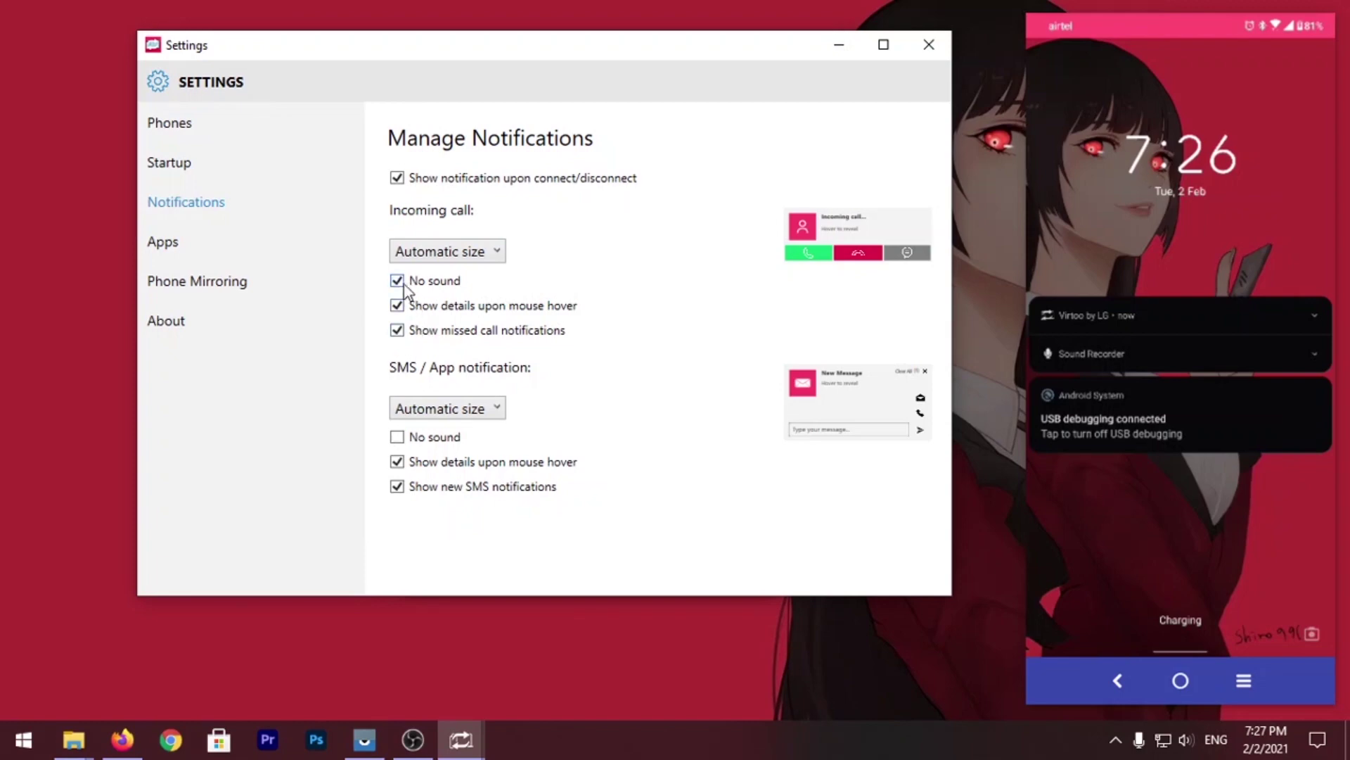
pyautogui.click(474, 259)
pyautogui.click(597, 249)
pyautogui.click(468, 253)
pyautogui.click(471, 301)
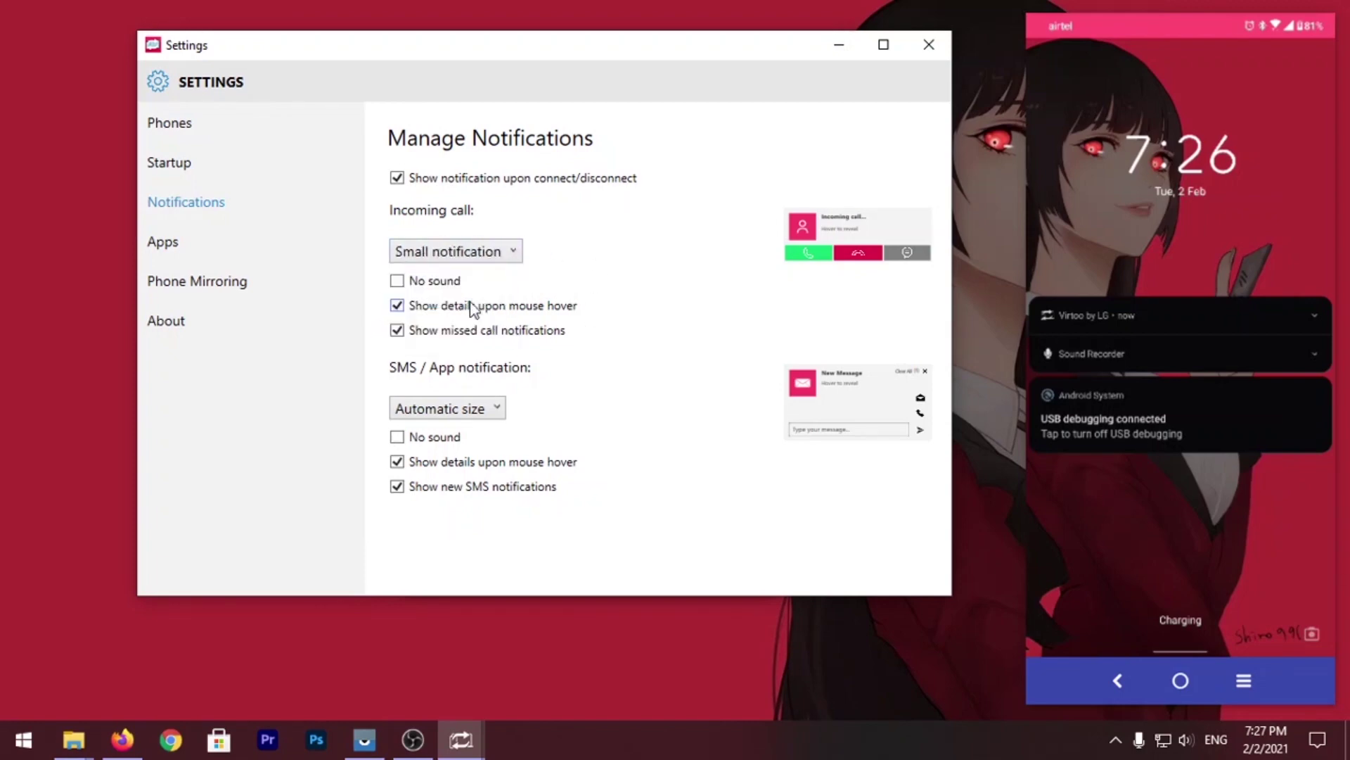
pyautogui.click(478, 252)
pyautogui.click(473, 343)
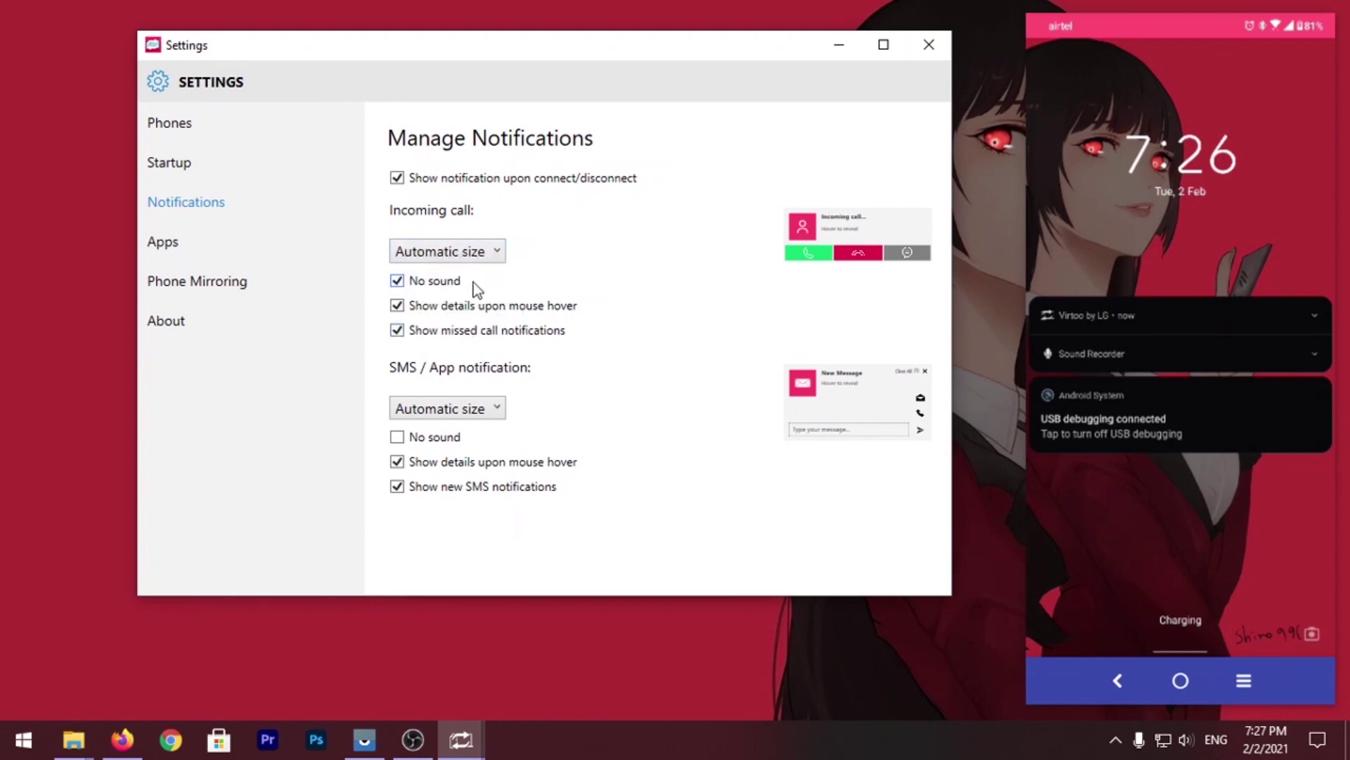
pyautogui.click(421, 281)
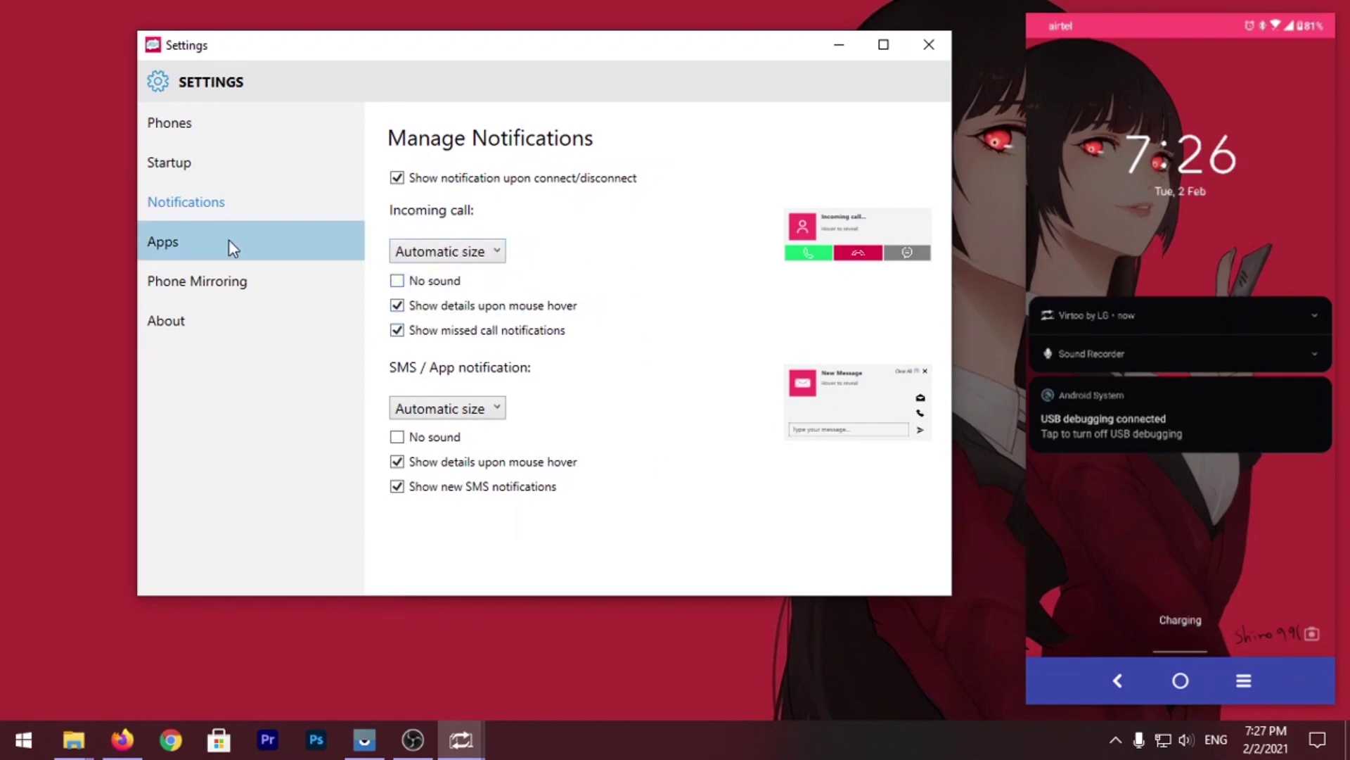
# Review the Phone Mirroring options and revisit the other settings pages, ending on the Phones page
pyautogui.click(245, 280)
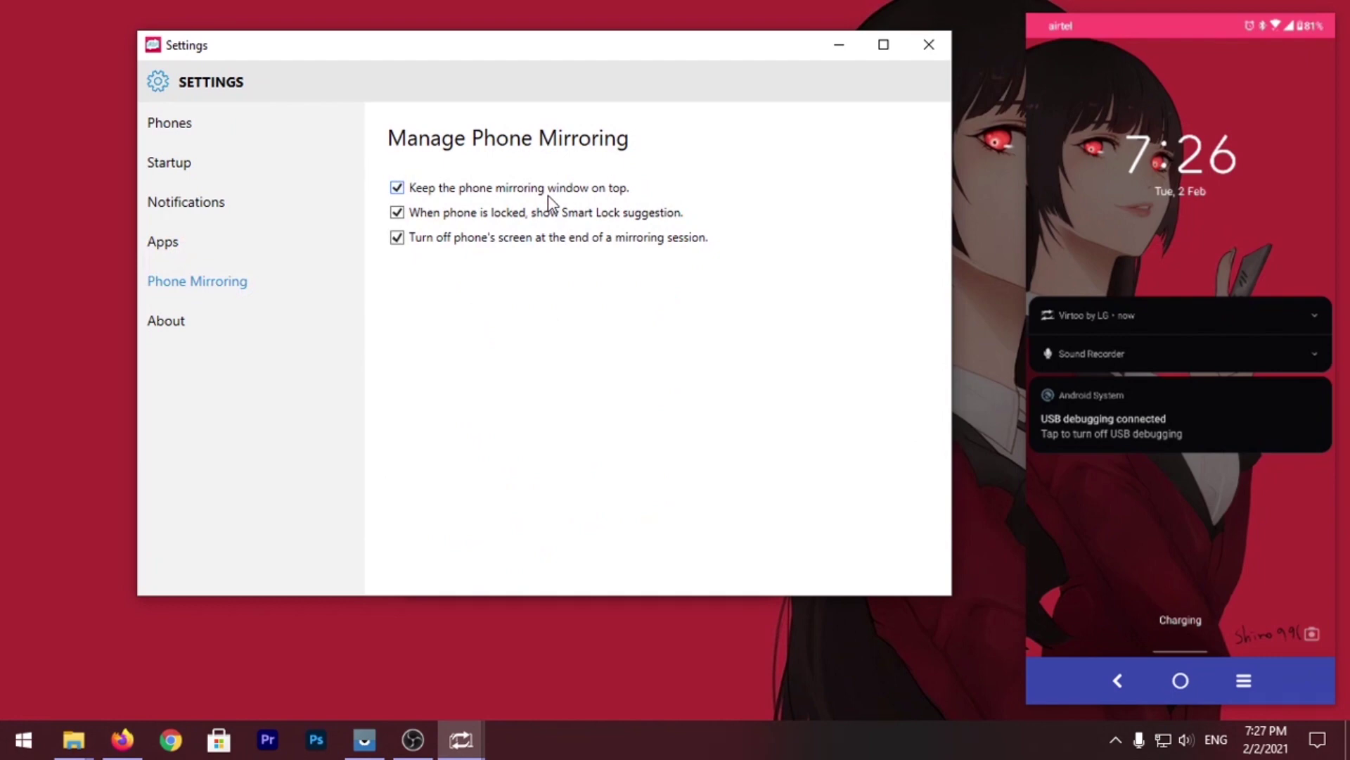
pyautogui.click(254, 257)
pyautogui.click(250, 330)
pyautogui.click(253, 282)
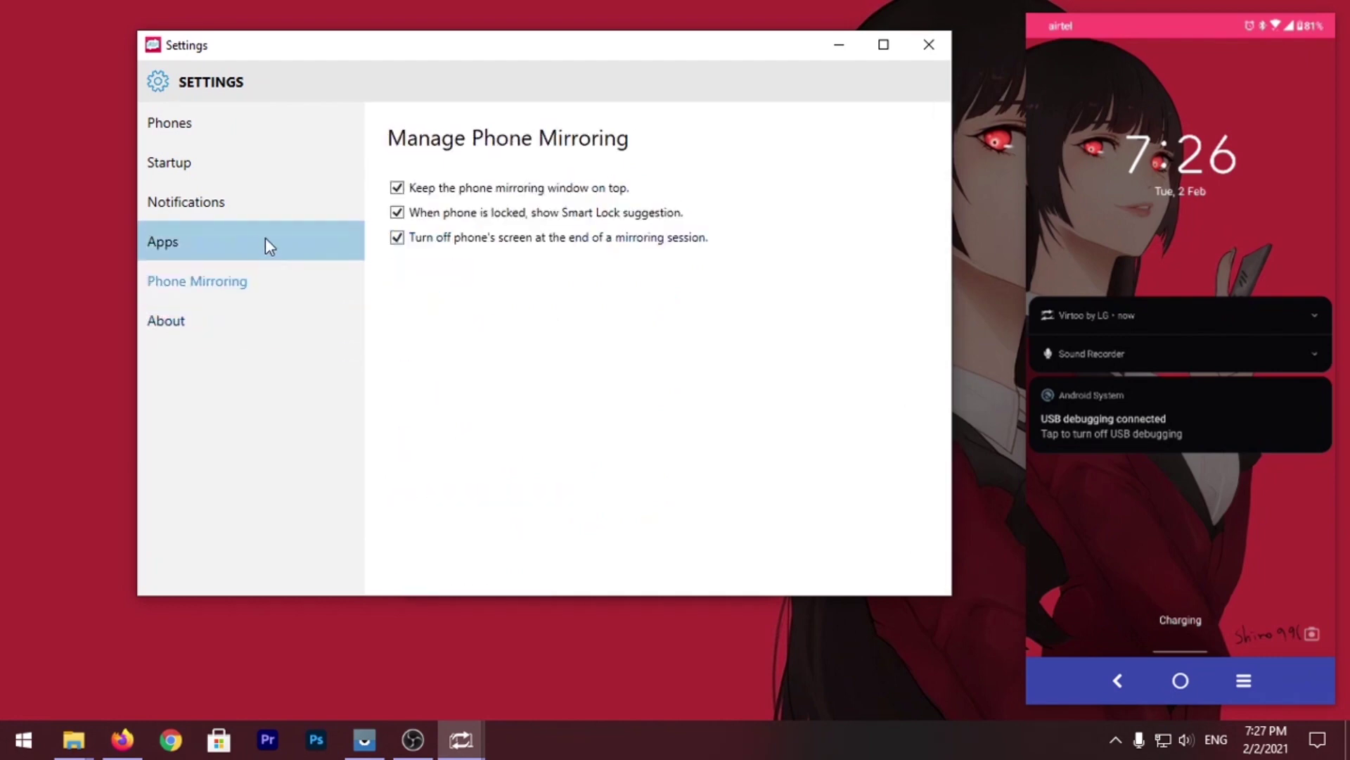
pyautogui.click(265, 241)
pyautogui.click(271, 204)
pyautogui.click(278, 163)
pyautogui.click(275, 130)
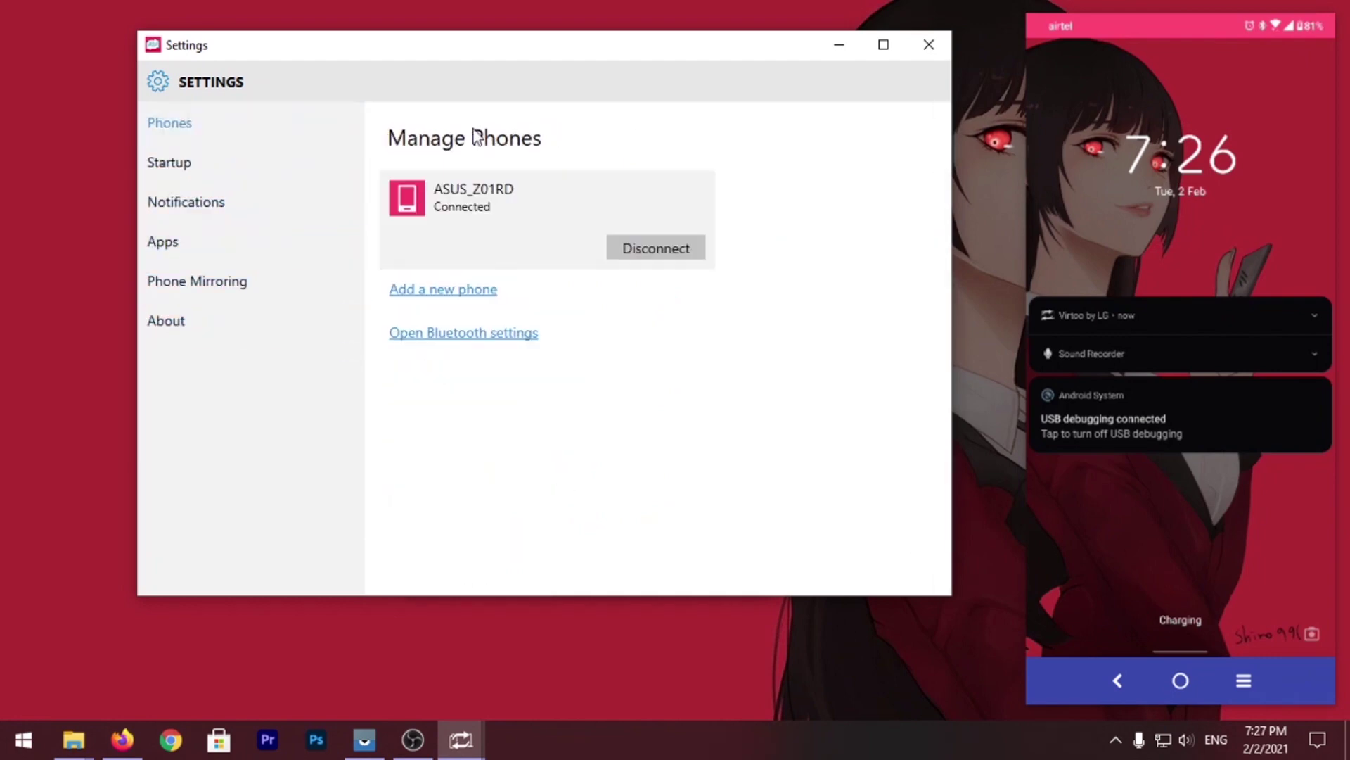